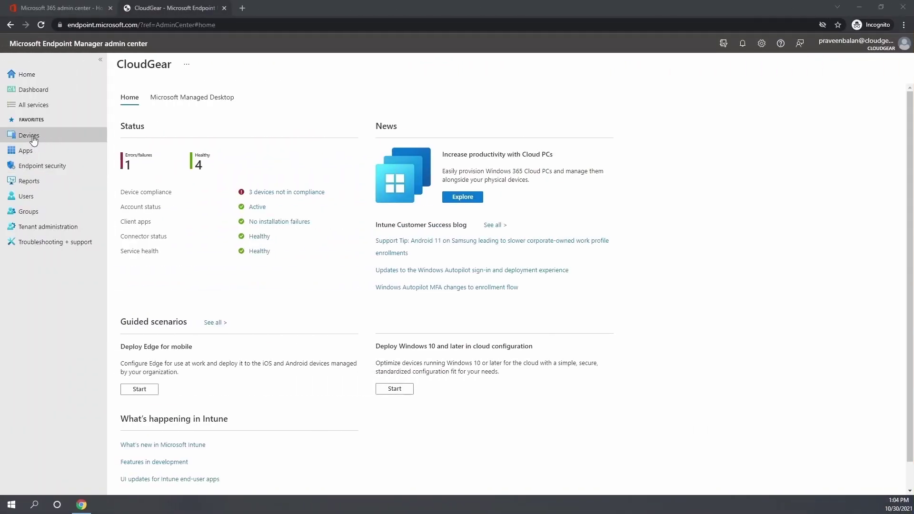
Go to Devices > Enrollment restrictions
{"action": "left_click", "coordinate": [29, 137]}
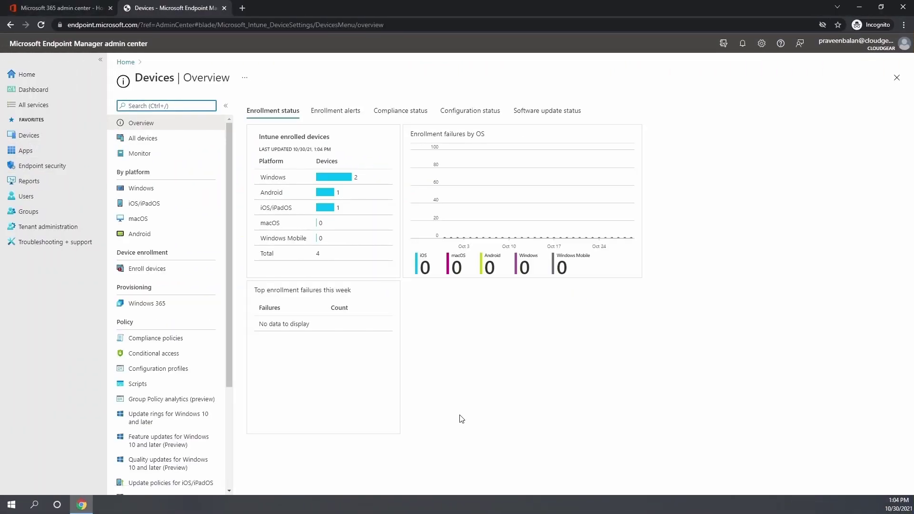
{"action": "left_click_drag", "start_coordinate": [117, 322], "coordinate": [222, 315]}
{"action": "scroll", "coordinate": [204, 316], "scroll_direction": "down", "scroll_amount": 3}
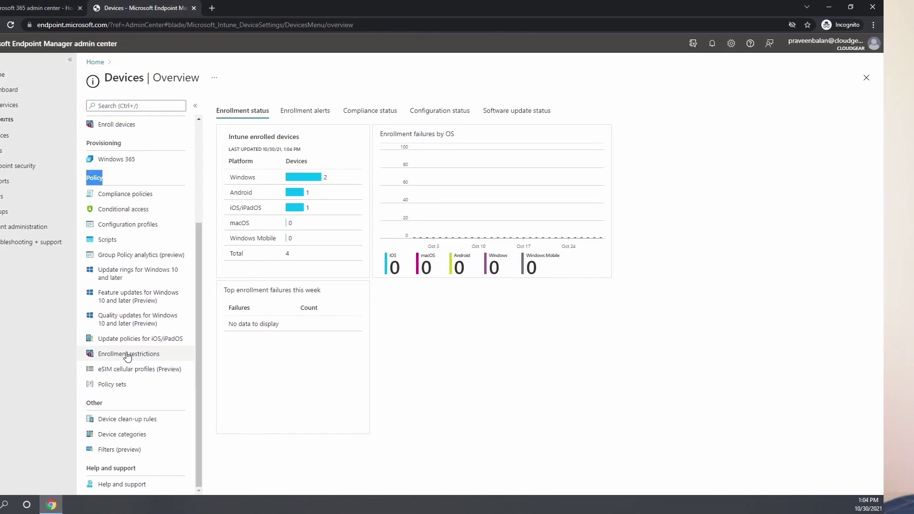
{"action": "left_click", "coordinate": [114, 358]}
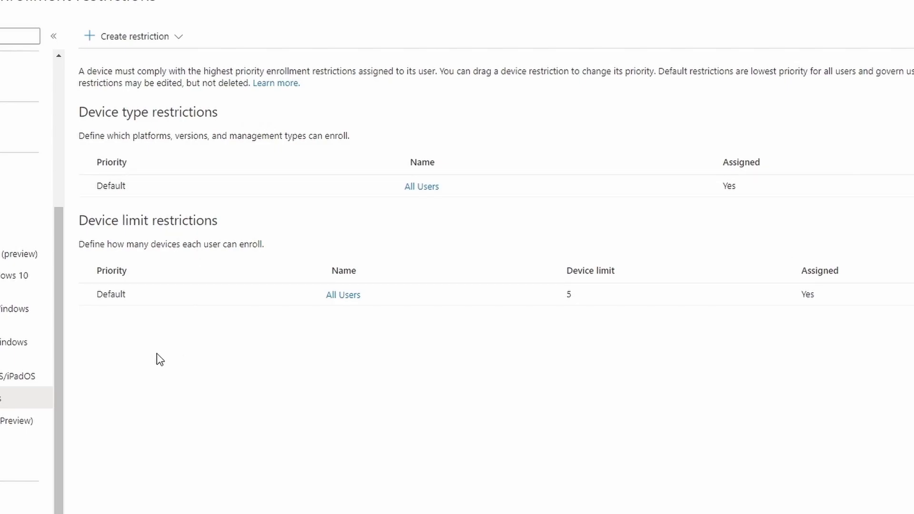
Open the All Users default device type restriction's properties and review its description
{"action": "left_click", "coordinate": [424, 187]}
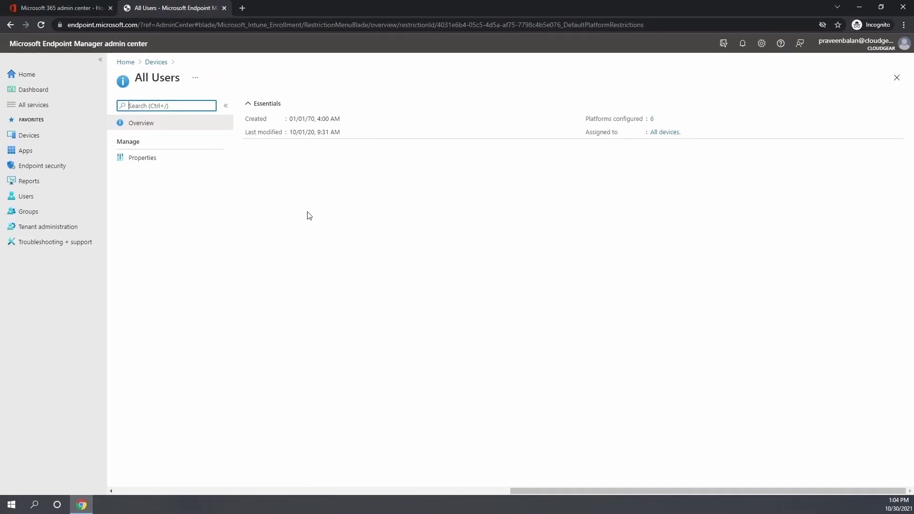
{"action": "left_click", "coordinate": [142, 159]}
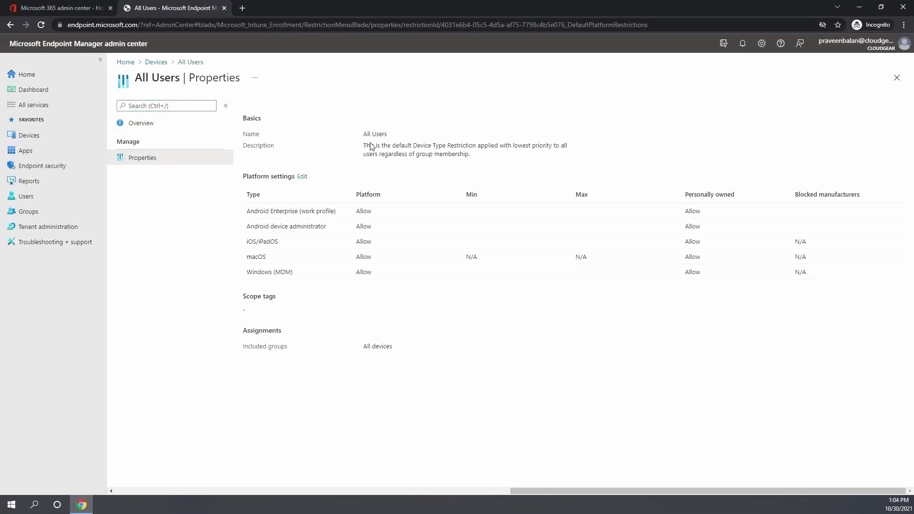
{"action": "left_click_drag", "start_coordinate": [362, 152], "coordinate": [470, 156]}
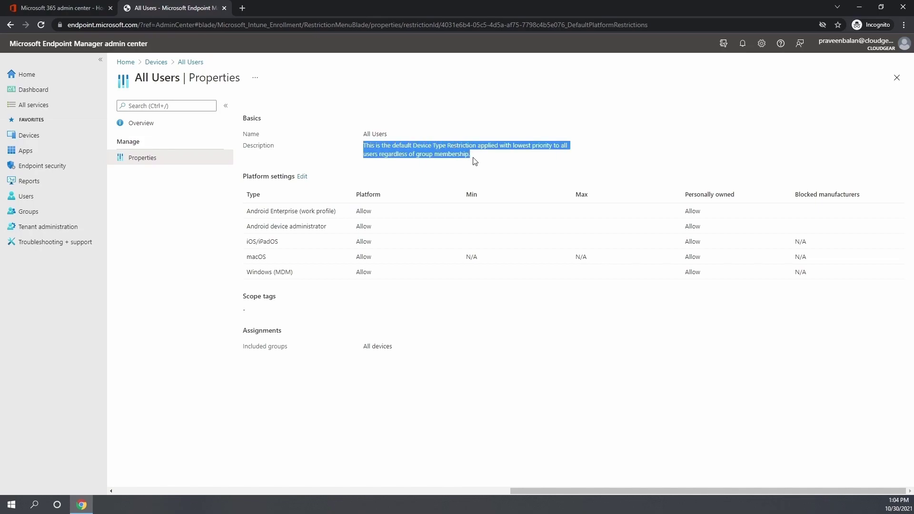
{"action": "left_click", "coordinate": [503, 172]}
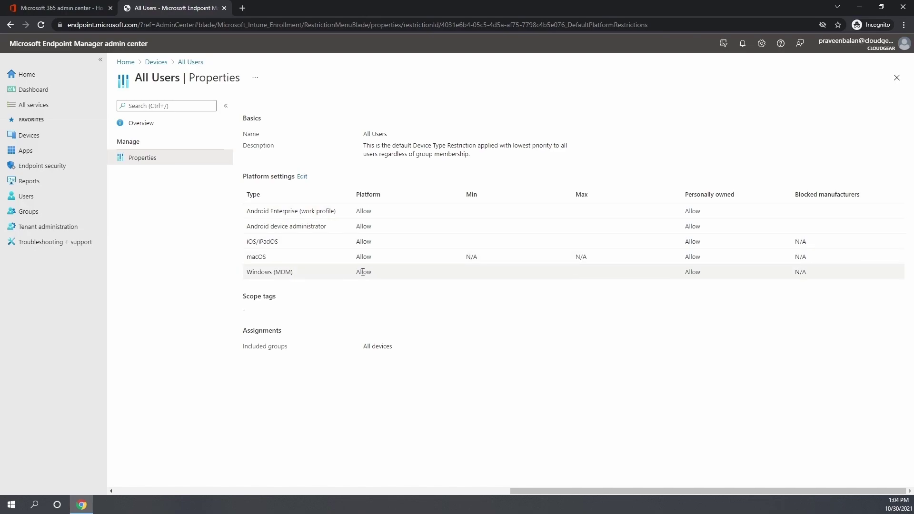
Set Android device administrator and macOS to Block, keep Windows (MDM) allowed, and review
{"action": "left_click", "coordinate": [302, 177]}
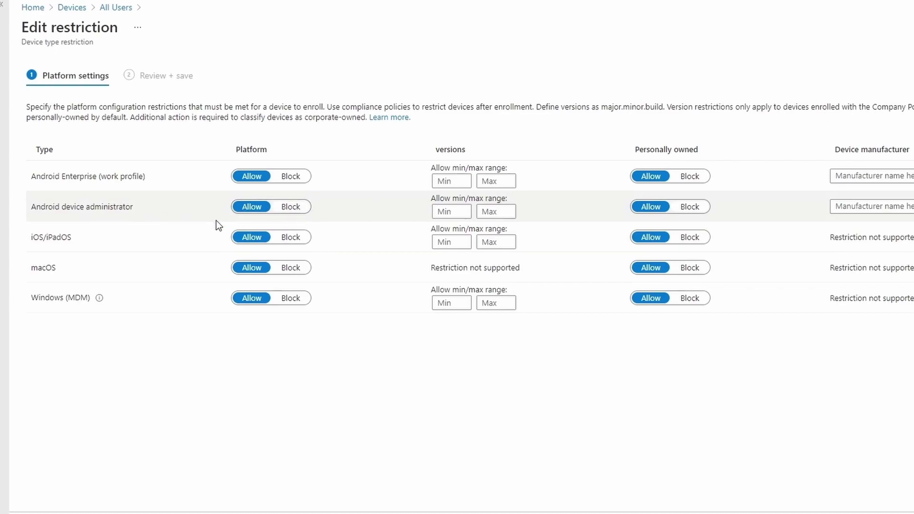
{"action": "left_click", "coordinate": [301, 207]}
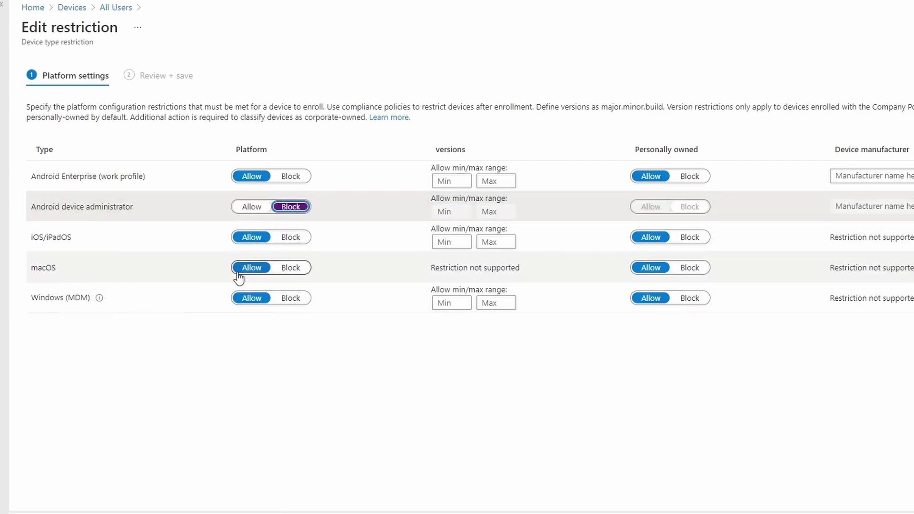
{"action": "left_click", "coordinate": [292, 269]}
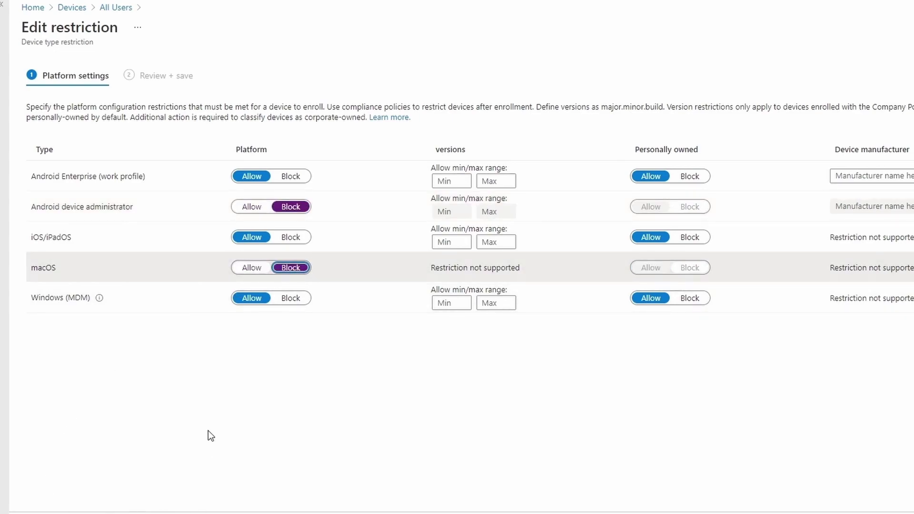
{"action": "mouse_move", "coordinate": [101, 298]}
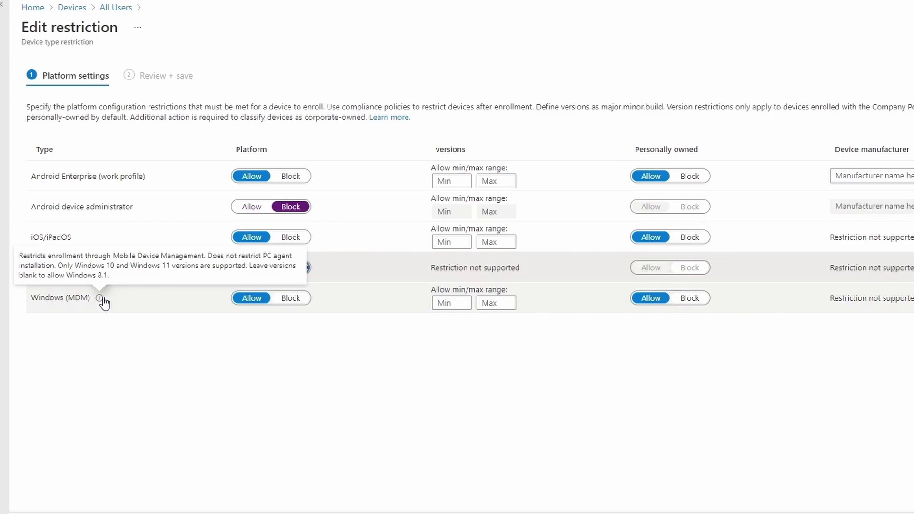
{"action": "left_click", "coordinate": [291, 298]}
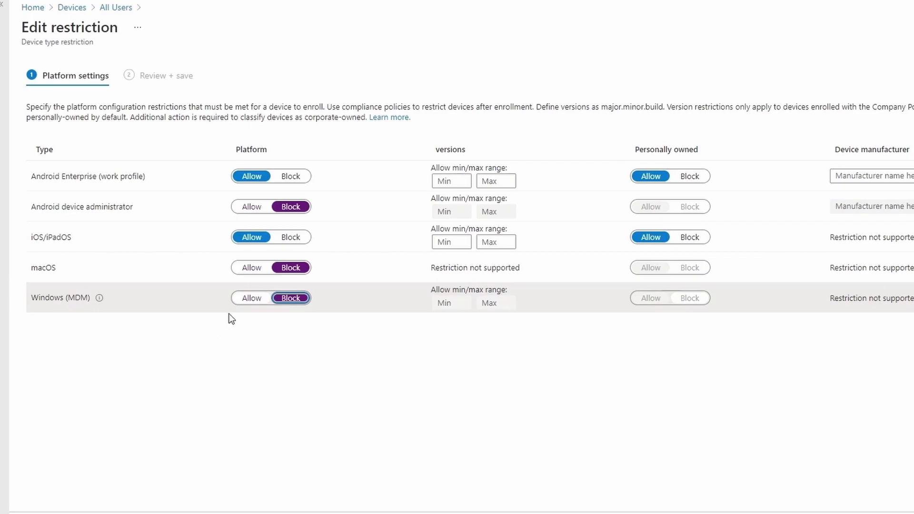
{"action": "left_click", "coordinate": [251, 298]}
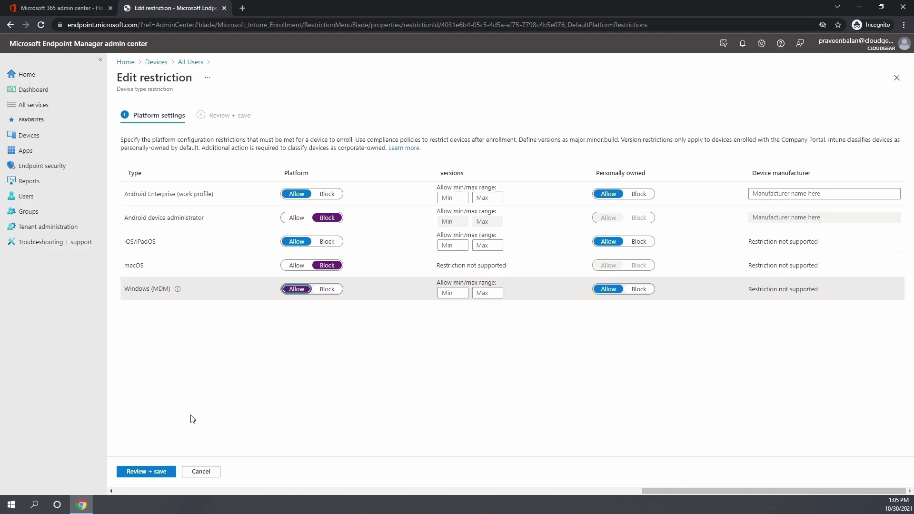
{"action": "left_click", "coordinate": [157, 473]}
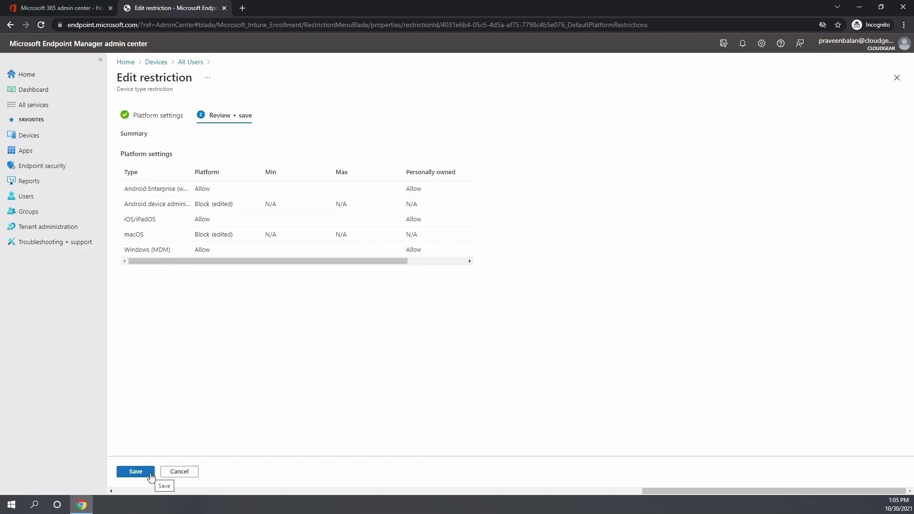
Save the device type restriction and check the All Users device limit options, keeping 5
{"action": "left_click", "coordinate": [135, 474]}
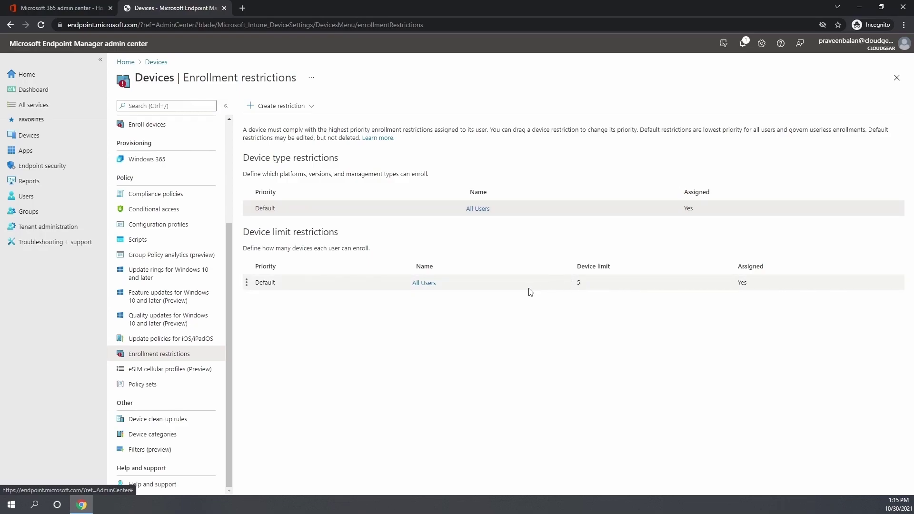
{"action": "left_click", "coordinate": [428, 284]}
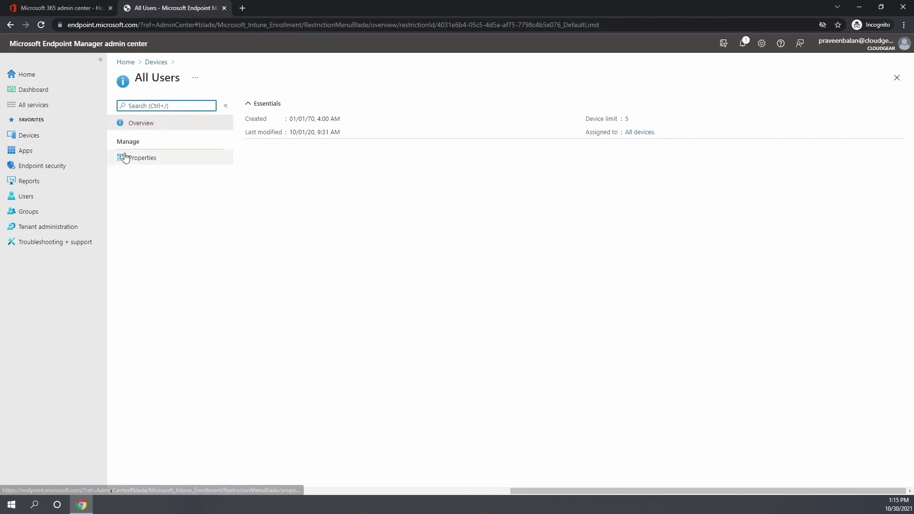
{"action": "left_click", "coordinate": [127, 157]}
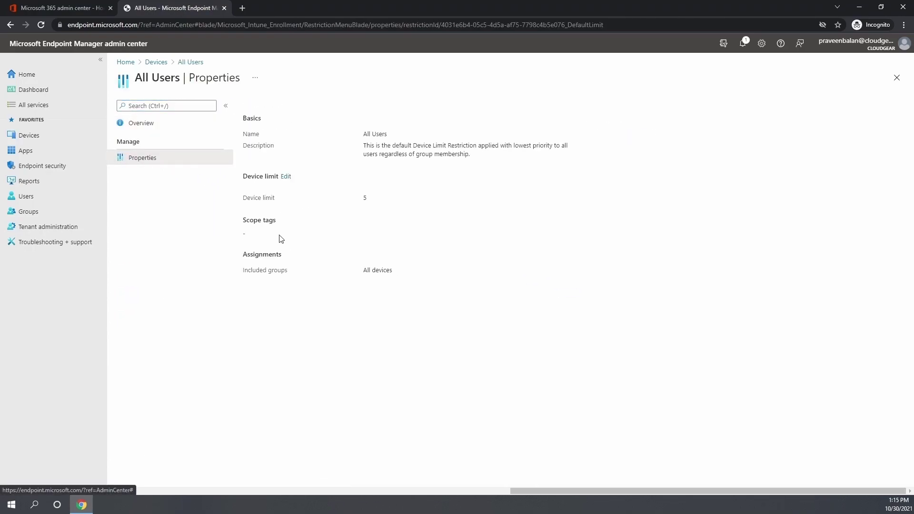
{"action": "left_click", "coordinate": [285, 176]}
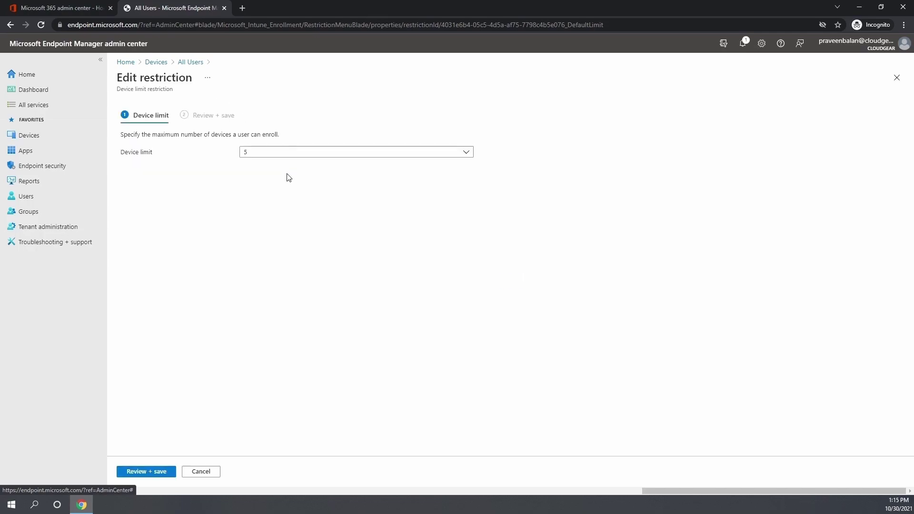
{"action": "left_click", "coordinate": [436, 152]}
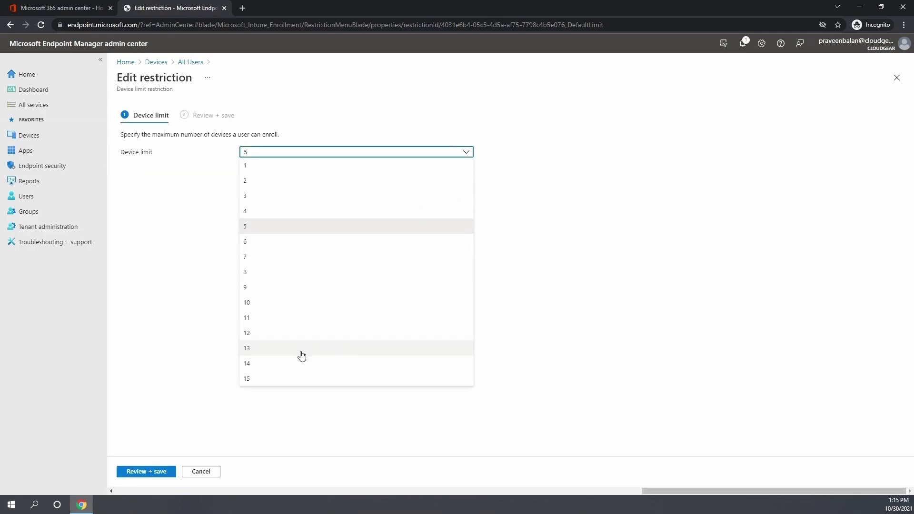
{"action": "left_click", "coordinate": [652, 277]}
{"action": "left_click", "coordinate": [156, 62]}
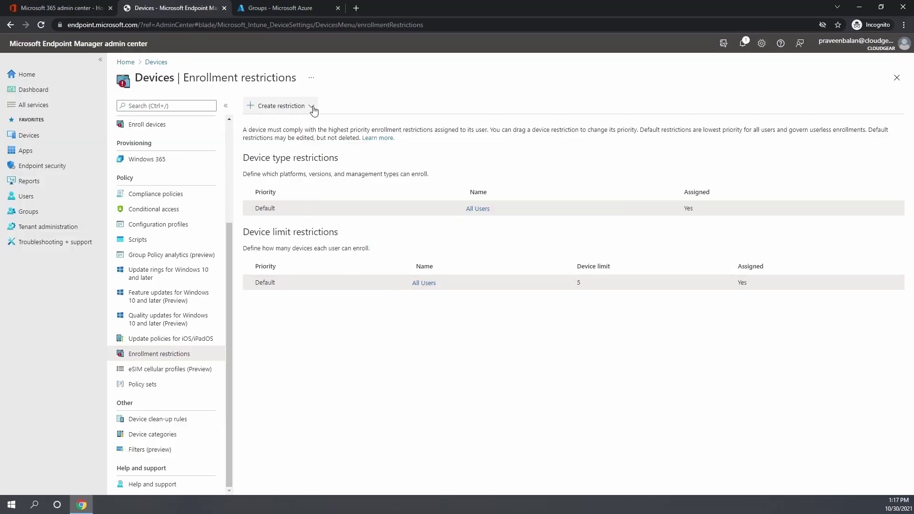
Start a device limit restriction named 'VIP Limit' with description 'Allow 10 device'
{"action": "left_click", "coordinate": [310, 106]}
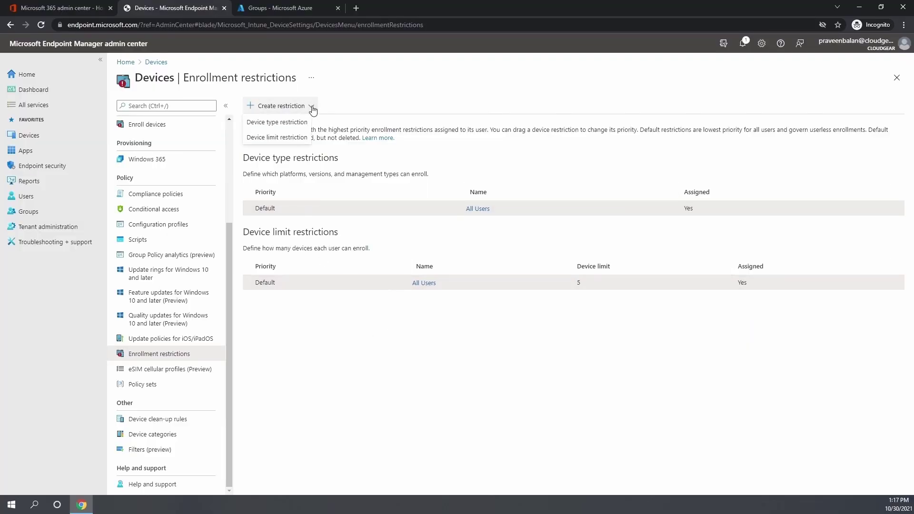
{"action": "left_click", "coordinate": [277, 138]}
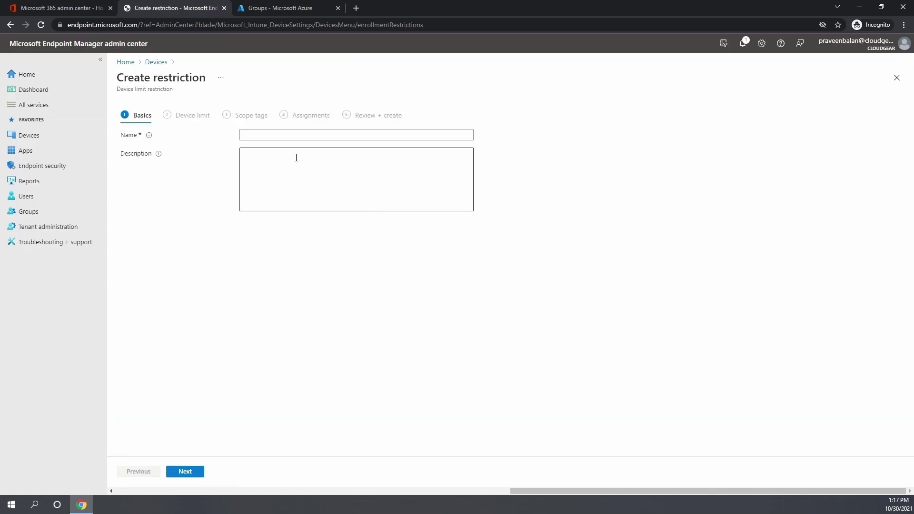
{"action": "left_click", "coordinate": [291, 135]}
{"action": "type", "text": "VIP Limit"}
{"action": "left_click", "coordinate": [275, 163]}
{"action": "type", "text": "Allow 10 device enrollment"}
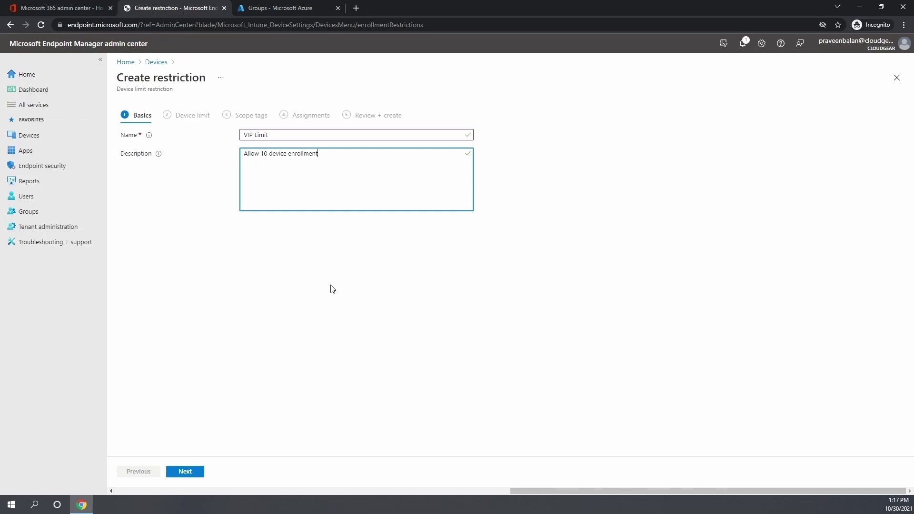
Set the device limit to 10 and continue to scope tags
{"action": "left_click", "coordinate": [185, 471]}
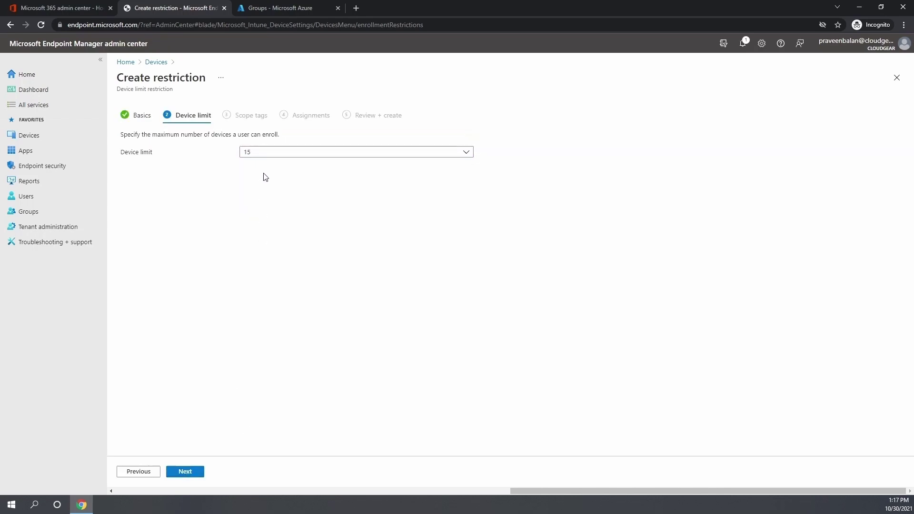
{"action": "left_click", "coordinate": [287, 155]}
{"action": "left_click", "coordinate": [257, 309]}
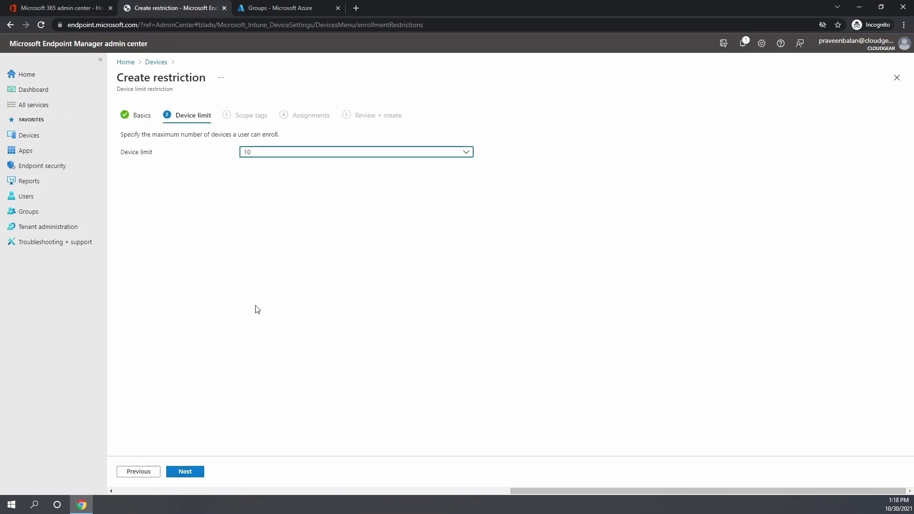
{"action": "left_click", "coordinate": [191, 471]}
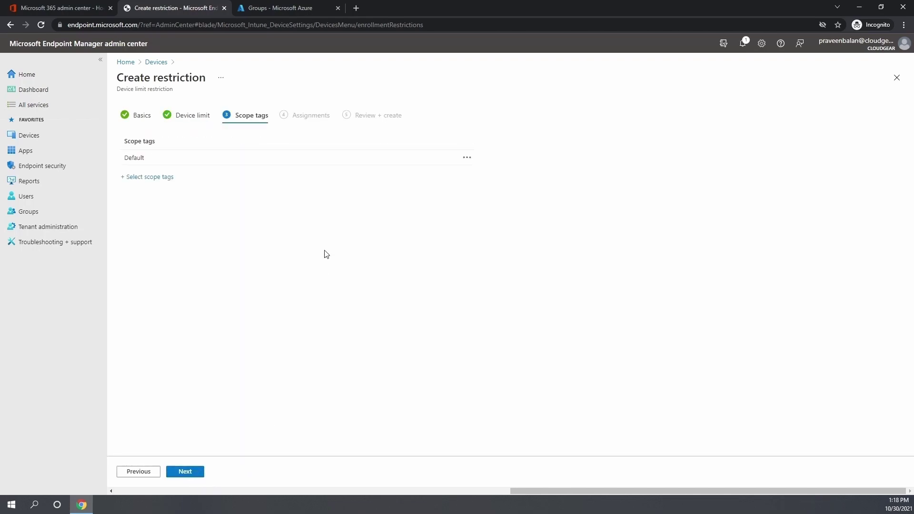
Assign the Endpoint Manager VIP End Users group and create the restriction
{"action": "left_click", "coordinate": [188, 475]}
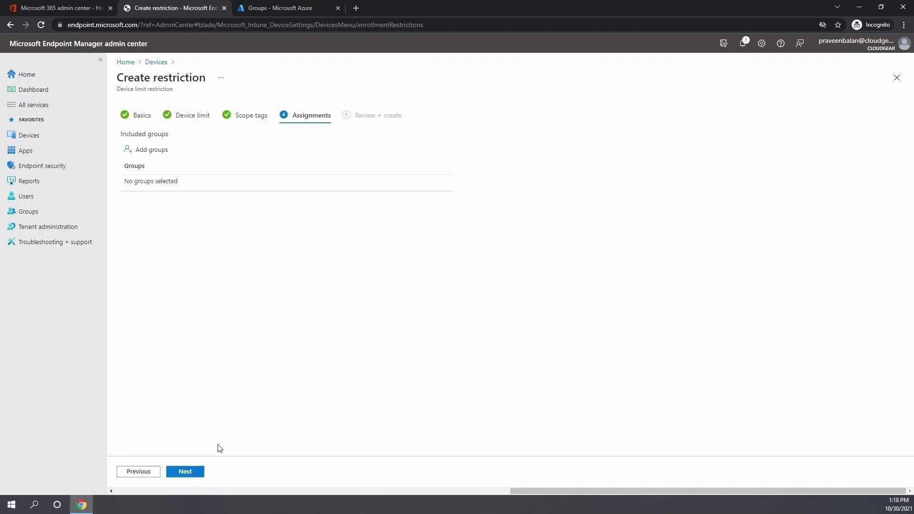
{"action": "left_click", "coordinate": [148, 150]}
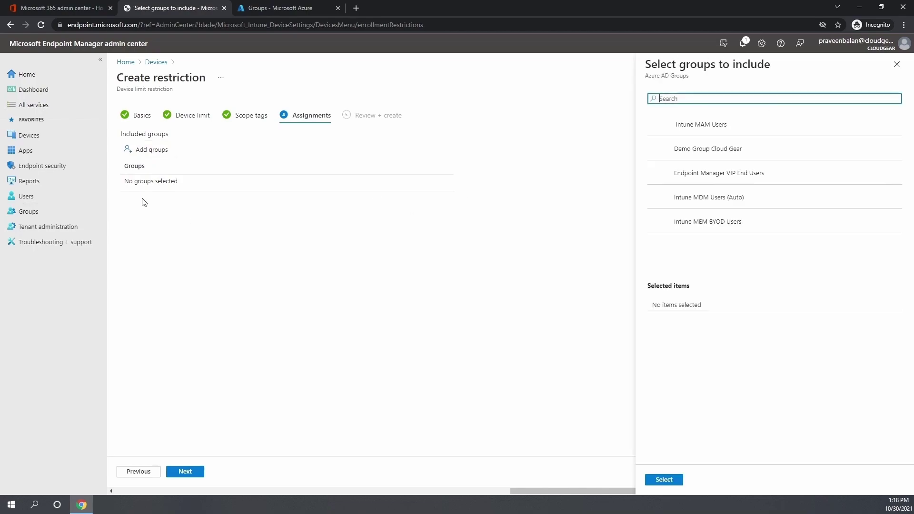
{"action": "left_click", "coordinate": [713, 180]}
{"action": "left_click", "coordinate": [663, 479]}
{"action": "left_click", "coordinate": [185, 471]}
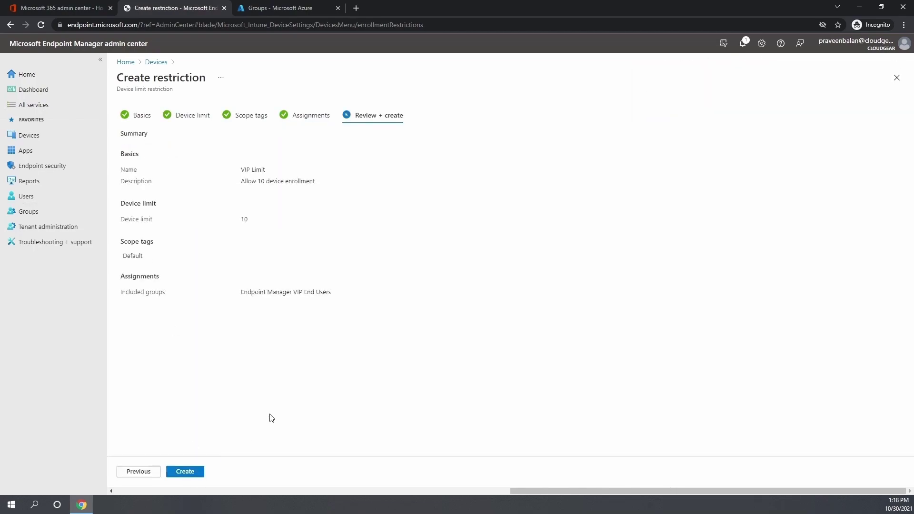
{"action": "left_click", "coordinate": [185, 471]}
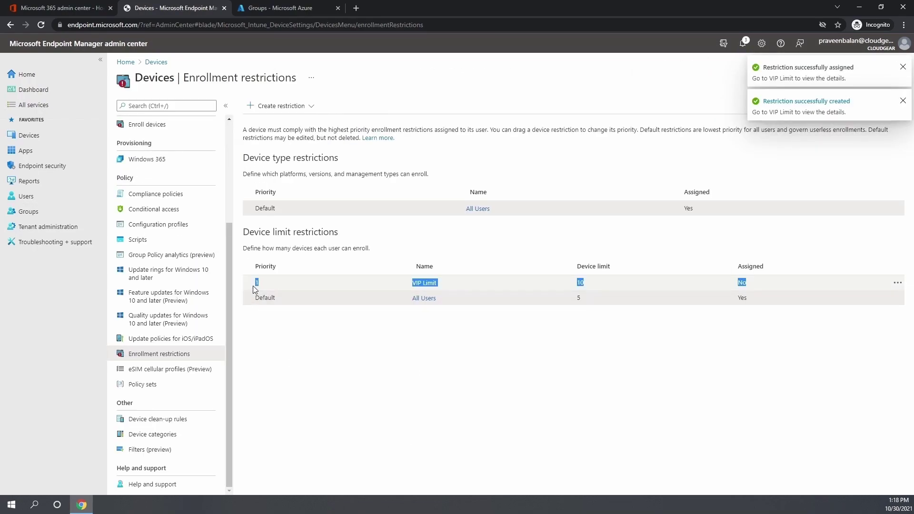
Create the 7-device Manager Device Limit restriction with a group assigned, noting the priority rule
{"action": "left_click", "coordinate": [281, 105]}
{"action": "left_click", "coordinate": [282, 143]}
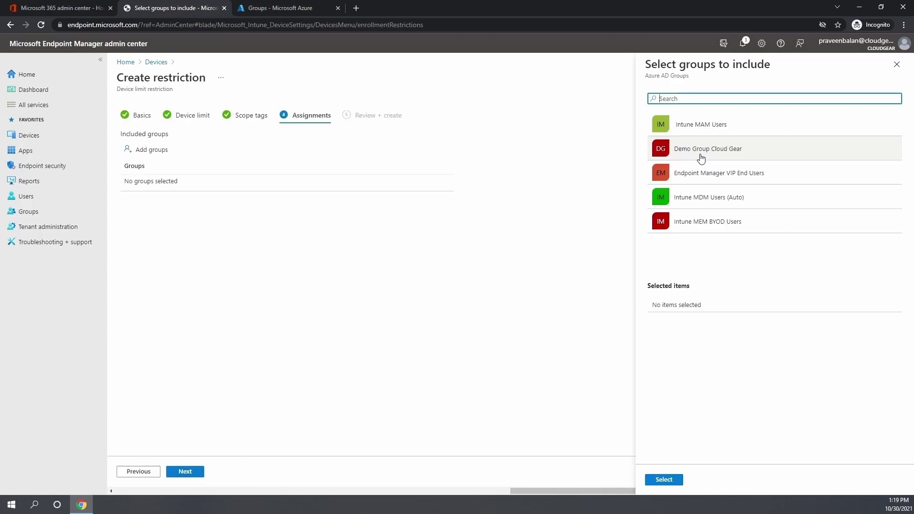
{"action": "left_click", "coordinate": [699, 151]}
{"action": "left_click", "coordinate": [662, 479]}
{"action": "left_click", "coordinate": [185, 471]}
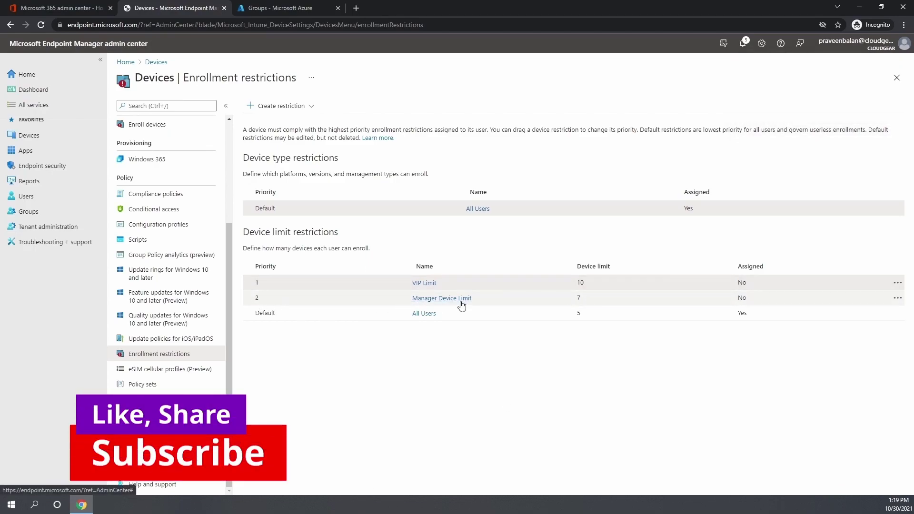
{"action": "left_click_drag", "start_coordinate": [279, 130], "coordinate": [497, 128]}
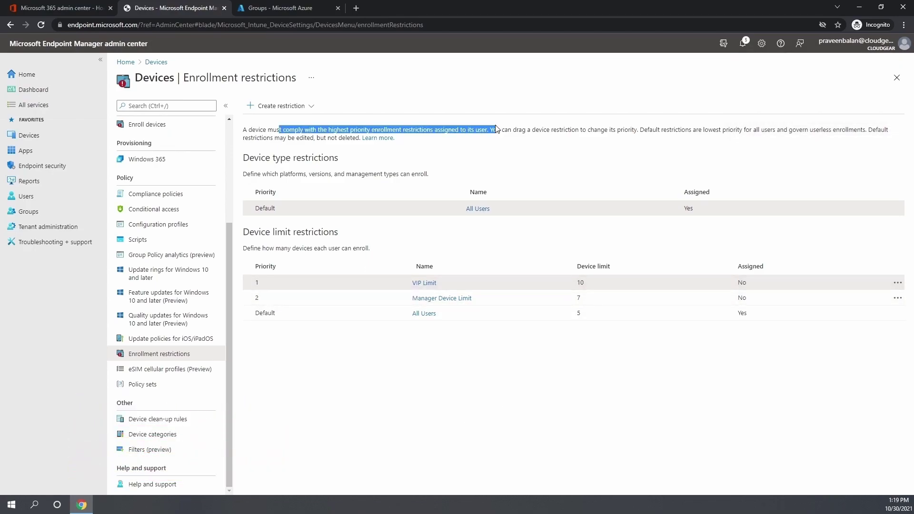
{"action": "left_click", "coordinate": [457, 224]}
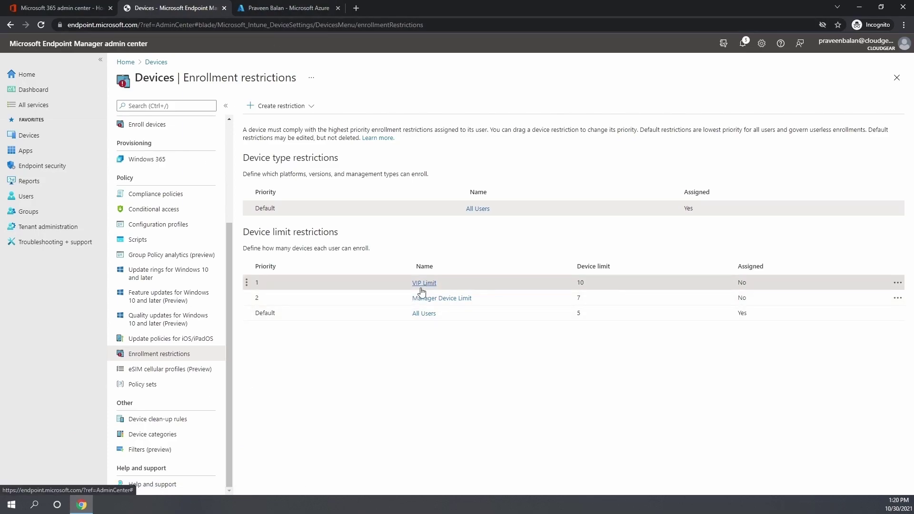
Start the VIP Device Type Policy restriction and block Android device administrator enrollment
{"action": "left_click", "coordinate": [309, 107]}
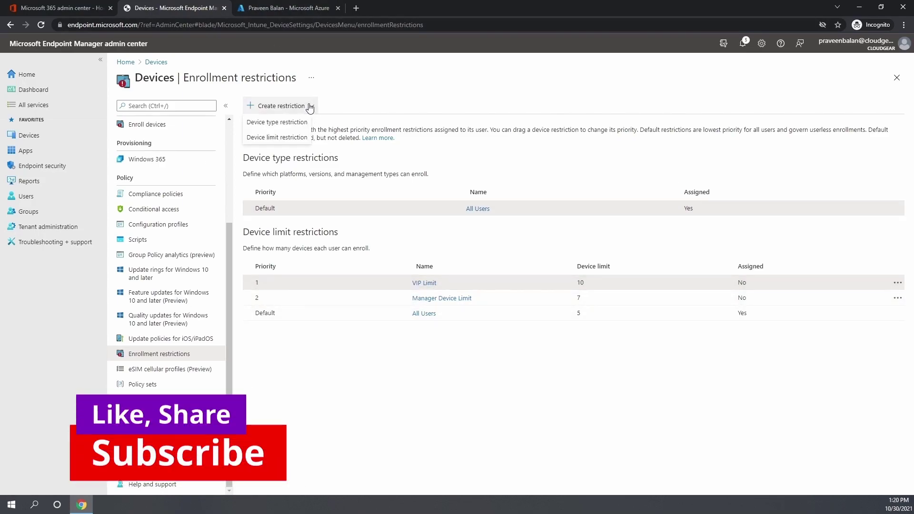
{"action": "left_click", "coordinate": [281, 123]}
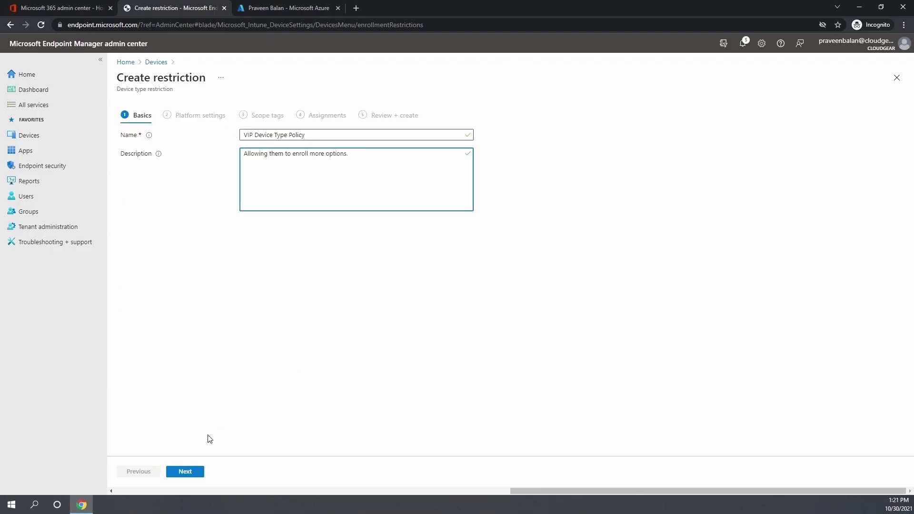
{"action": "left_click", "coordinate": [195, 477]}
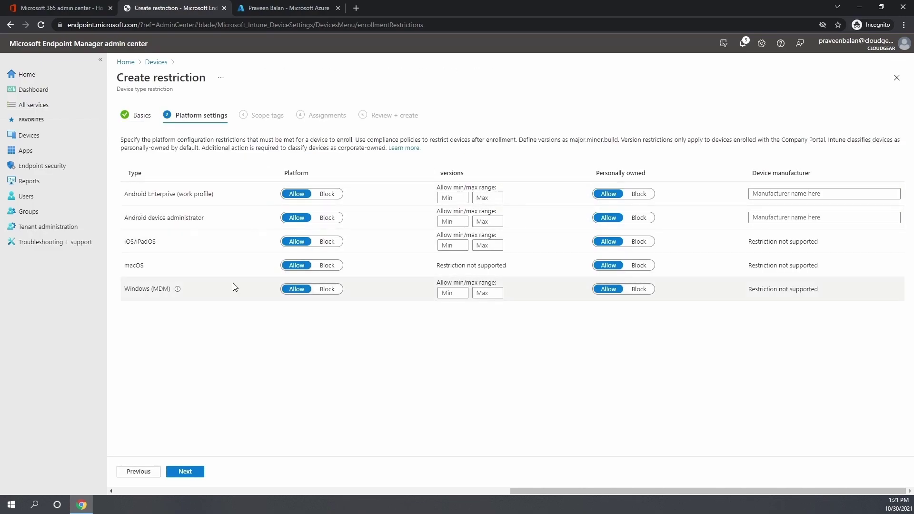
{"action": "left_click", "coordinate": [327, 218]}
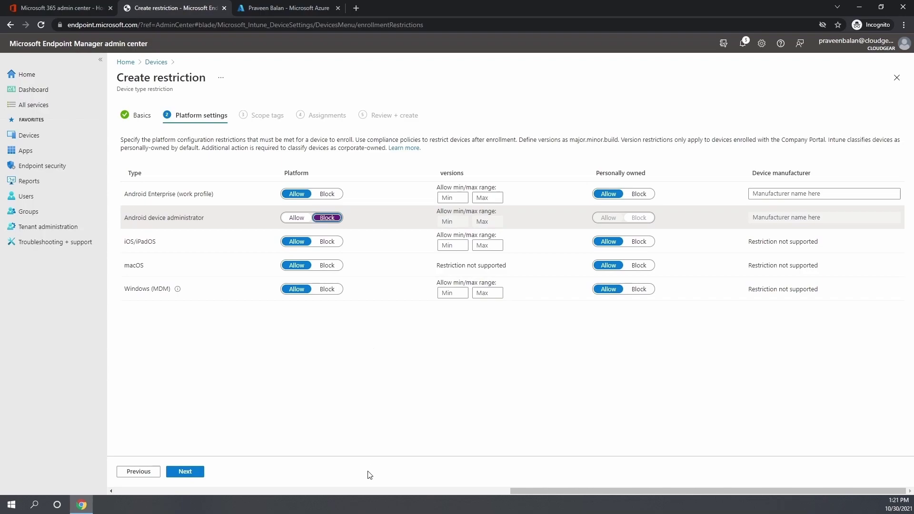
{"action": "left_click_drag", "start_coordinate": [435, 266], "coordinate": [523, 266]}
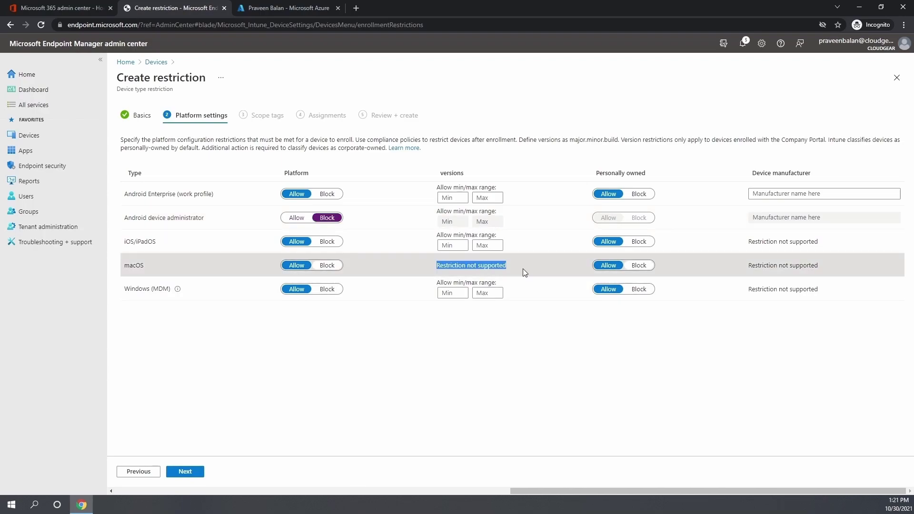
{"action": "left_click", "coordinate": [489, 403]}
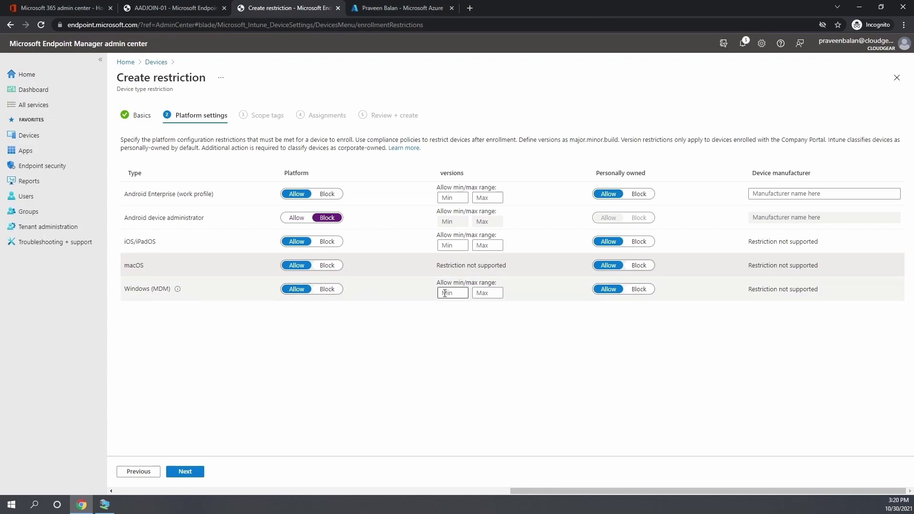
Set the Windows (MDM) minimum version to 10.0.19043
{"action": "left_click", "coordinate": [444, 293]}
{"action": "key", "text": "ctrl+v"}
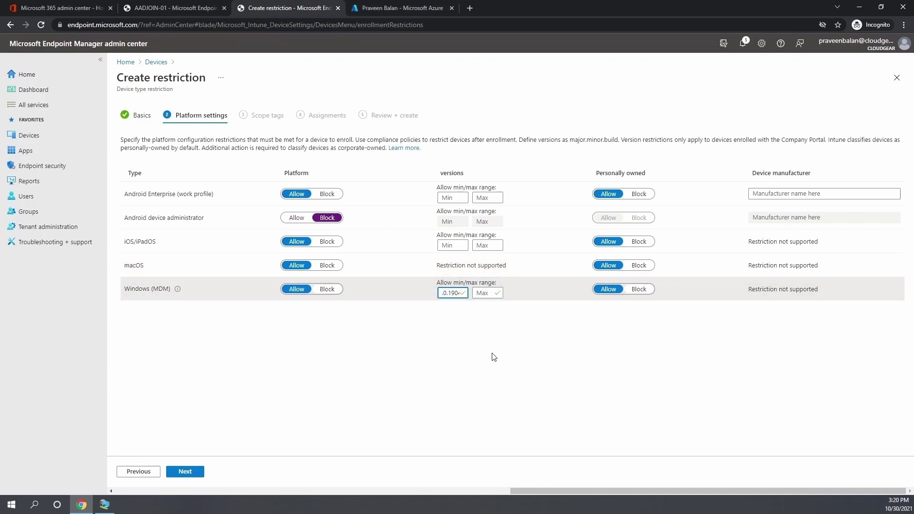
{"action": "left_click", "coordinate": [492, 357]}
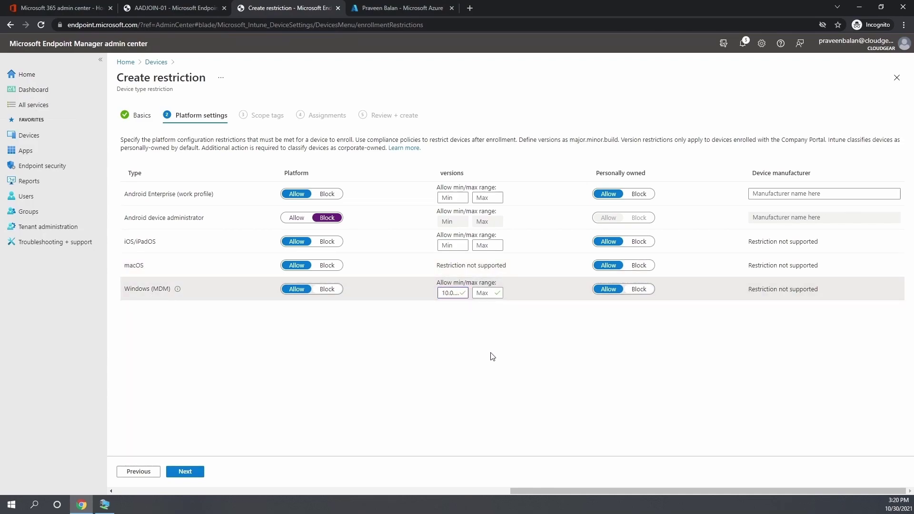
{"action": "left_click", "coordinate": [438, 293]}
{"action": "key", "text": "ctrl+a"}
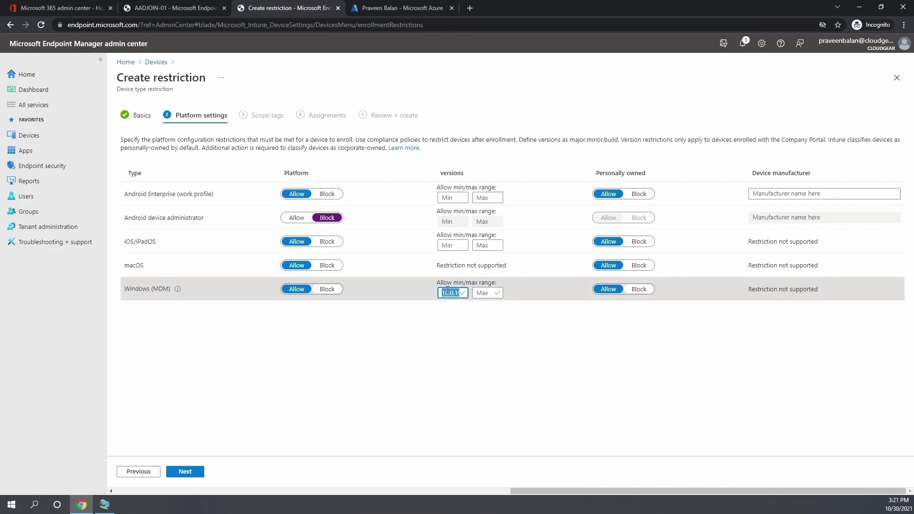
{"action": "key", "text": "Left"}
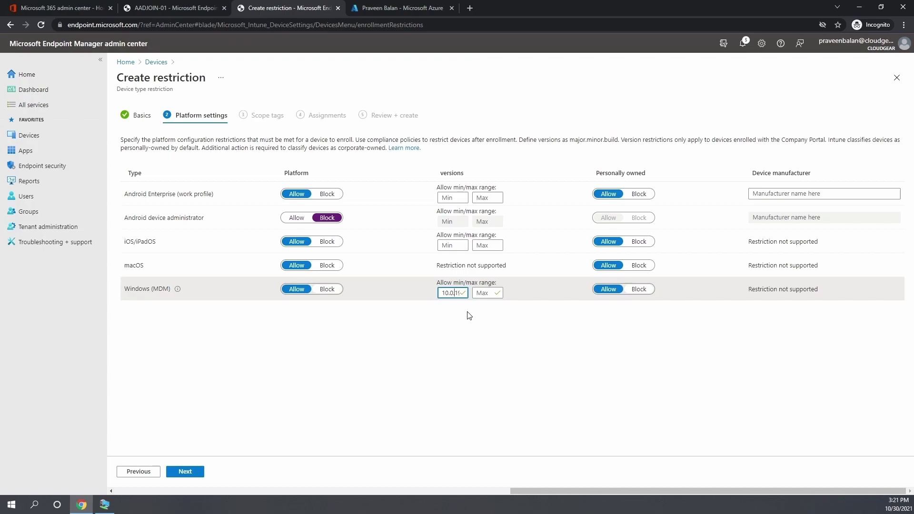
{"action": "key", "text": "Right"}
{"action": "key", "text": "Right"}
{"action": "key", "text": "Right"}
Assign Endpoint Manager VIP End Users, create VIP Device Type Policy, and refresh the list
{"action": "left_click", "coordinate": [185, 471]}
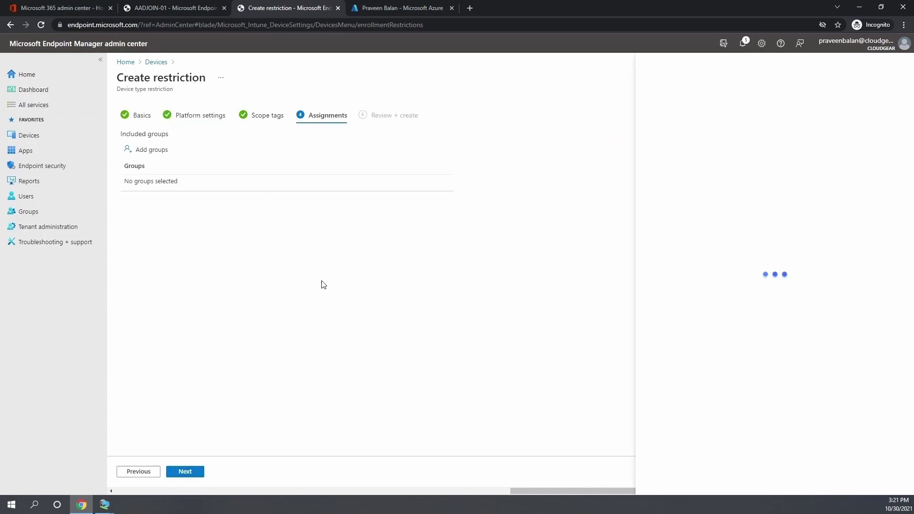
{"action": "left_click", "coordinate": [712, 173]}
{"action": "left_click", "coordinate": [663, 479]}
{"action": "left_click", "coordinate": [185, 471]}
{"action": "left_click_drag", "start_coordinate": [196, 300], "coordinate": [191, 304]}
{"action": "left_click", "coordinate": [185, 472]}
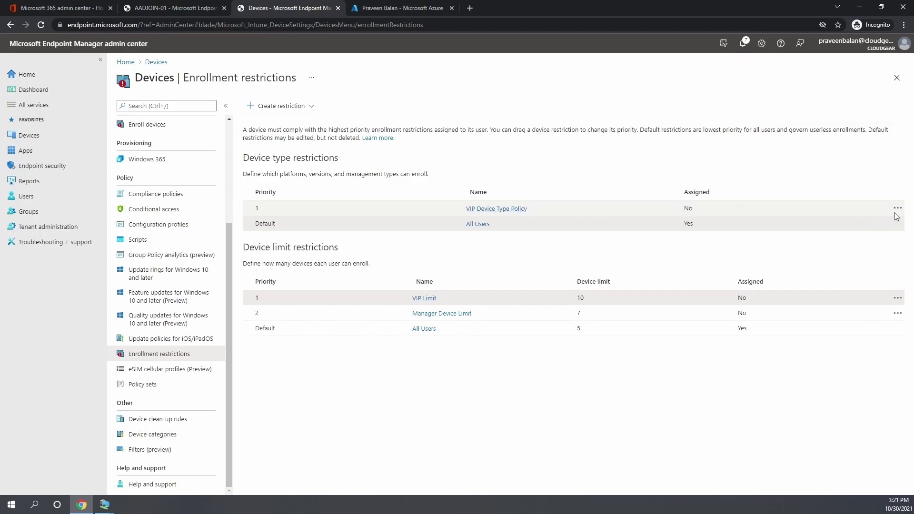
{"action": "left_click", "coordinate": [40, 25]}
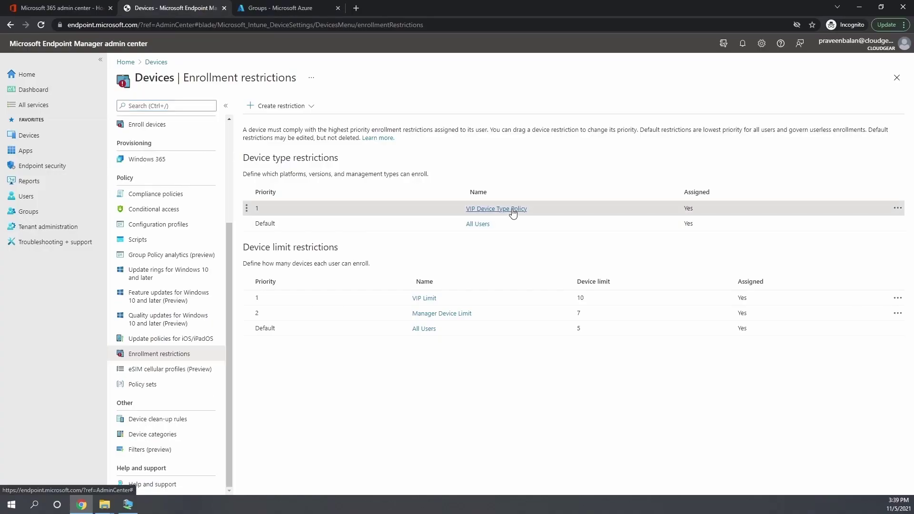
Edit VIP Device Type Policy to also block Android Enterprise work profile and save
{"action": "left_click", "coordinate": [512, 210]}
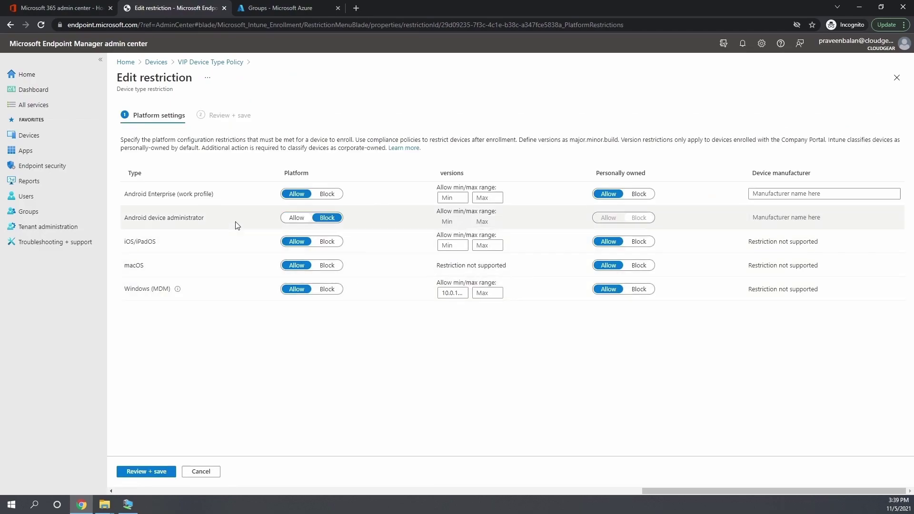
{"action": "left_click", "coordinate": [327, 194]}
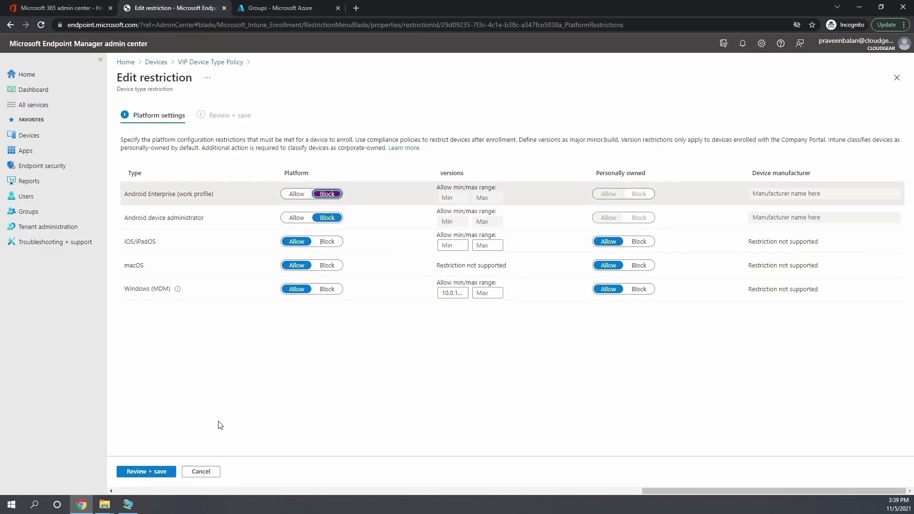
{"action": "left_click", "coordinate": [140, 477]}
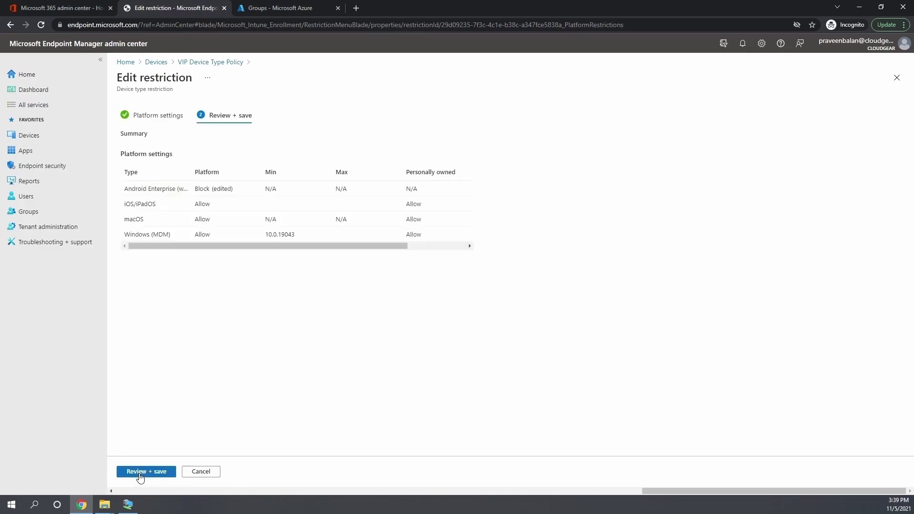
{"action": "left_click", "coordinate": [139, 478]}
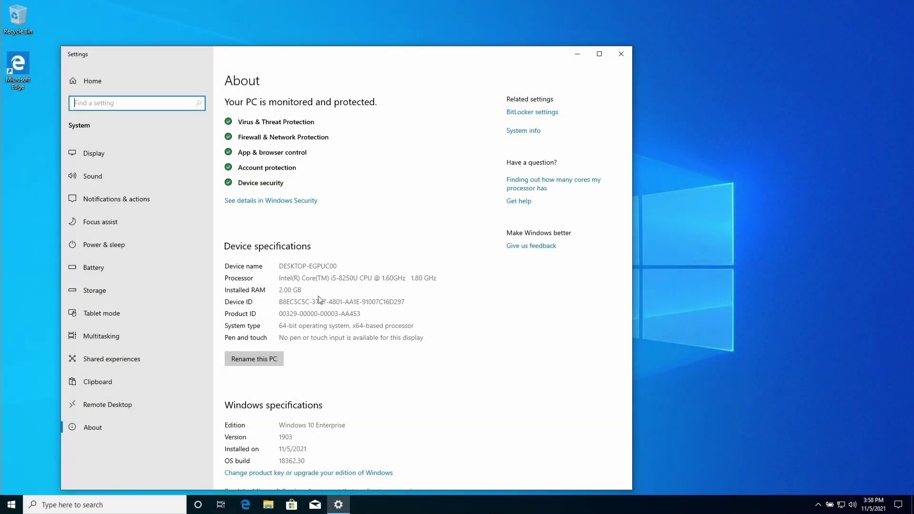
Check the PC's Windows 10 1903 build 18362.30 against the policy's 19043 minimum
{"action": "left_click", "coordinate": [312, 314]}
{"action": "scroll", "coordinate": [311, 314], "scroll_direction": "down", "scroll_amount": 3}
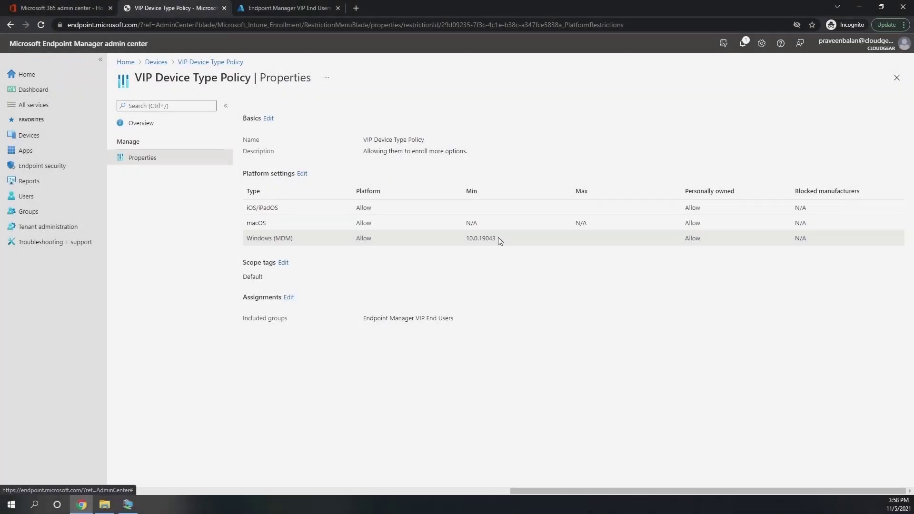
{"action": "left_click_drag", "start_coordinate": [497, 237], "coordinate": [477, 238]}
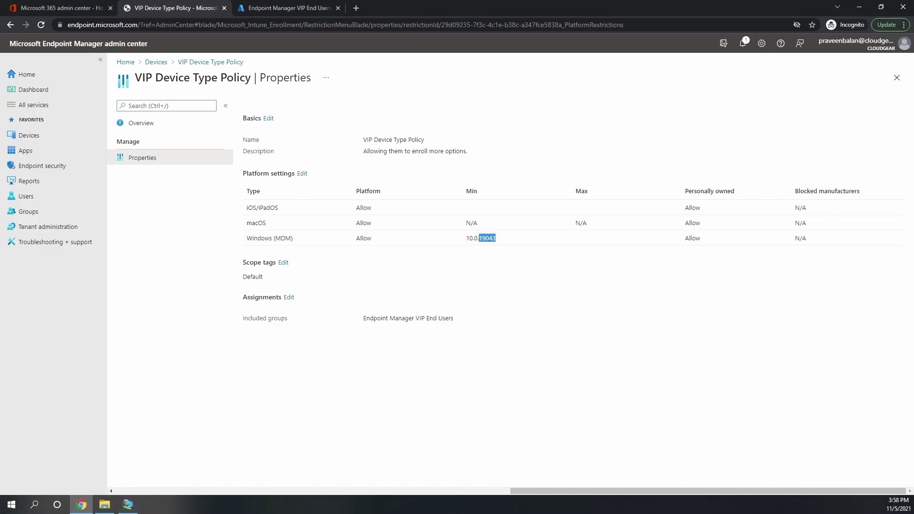
Switch back to the PC's Access work or school settings page
{"action": "key", "text": "alt+Tab"}
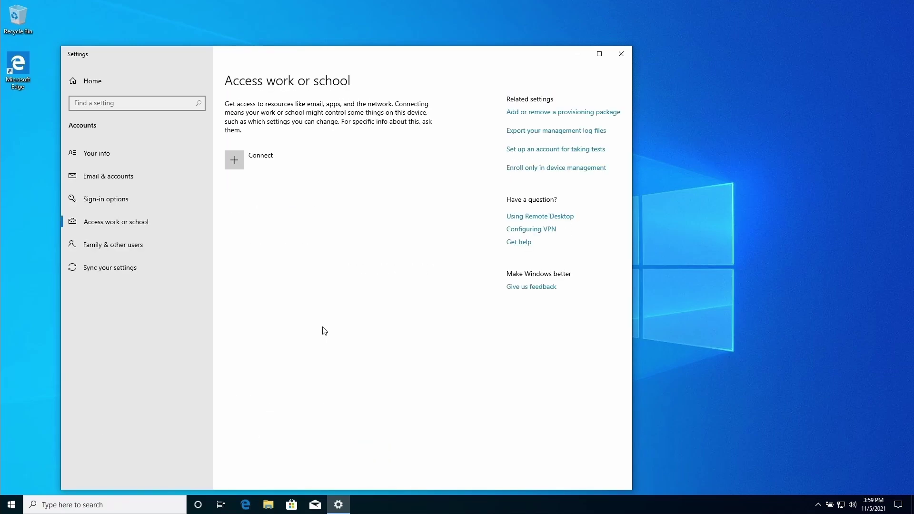
Connect the work account's e-mail and password, then dismiss the 80070002 enrollment error
{"action": "left_click", "coordinate": [238, 162]}
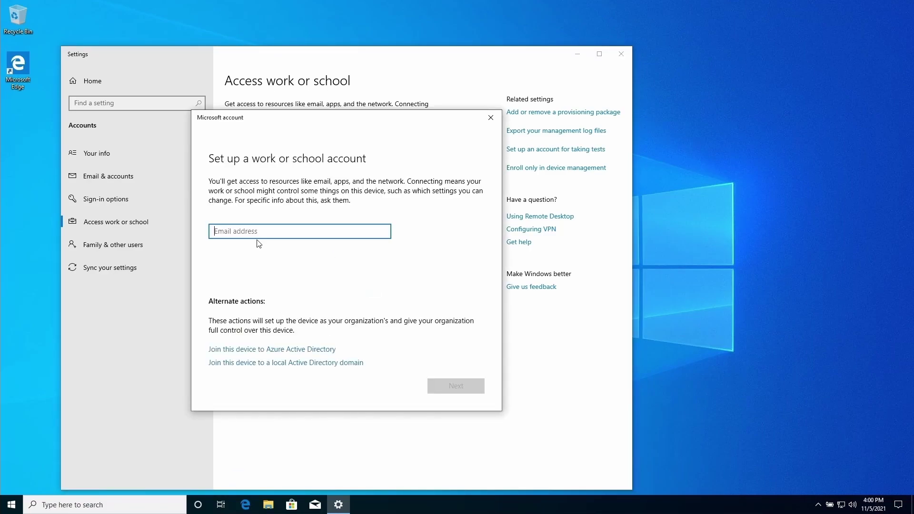
{"action": "key", "text": "Return"}
{"action": "key", "text": "ctrl+v"}
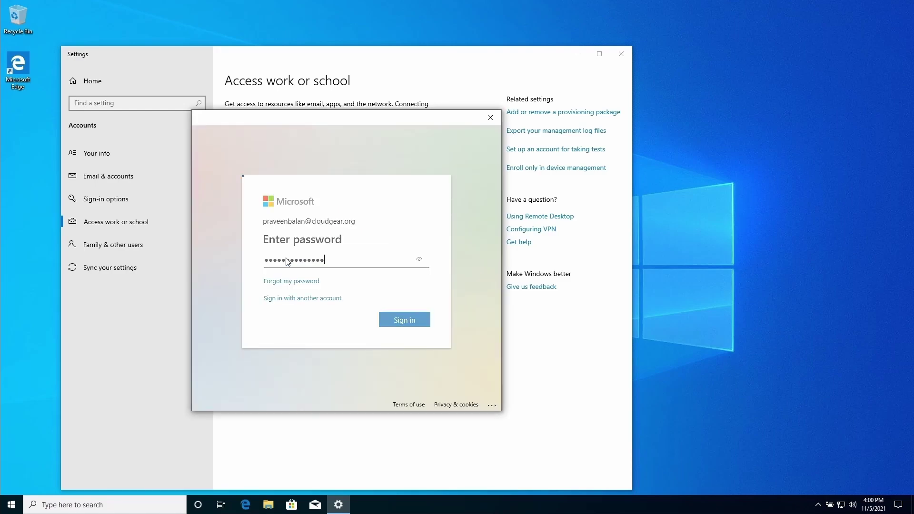
{"action": "key", "text": "Return"}
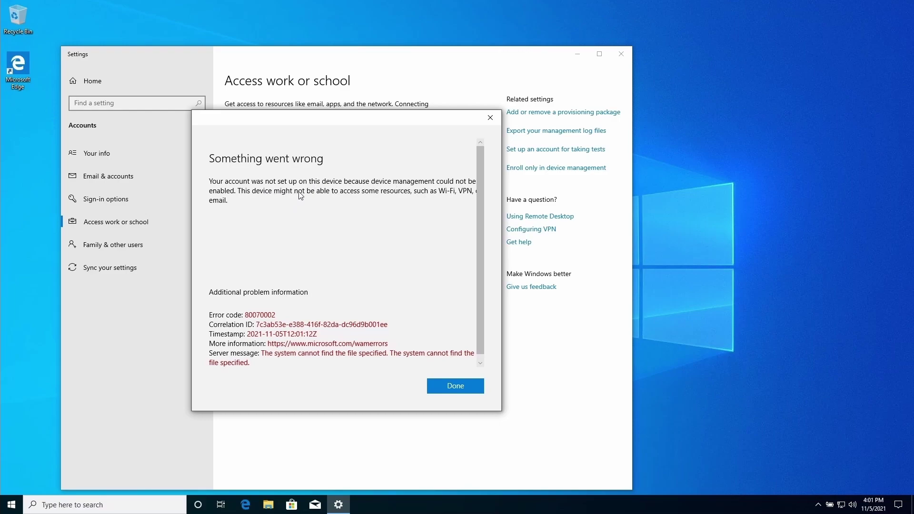
{"action": "left_click", "coordinate": [455, 386]}
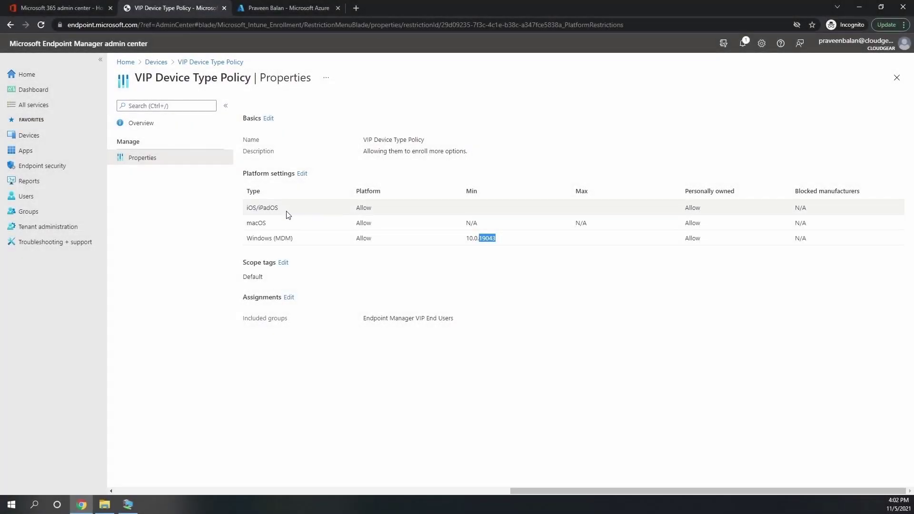
Clear the Windows (MDM) minimum version in VIP Device Type Policy's platform settings and save
{"action": "left_click", "coordinate": [303, 174]}
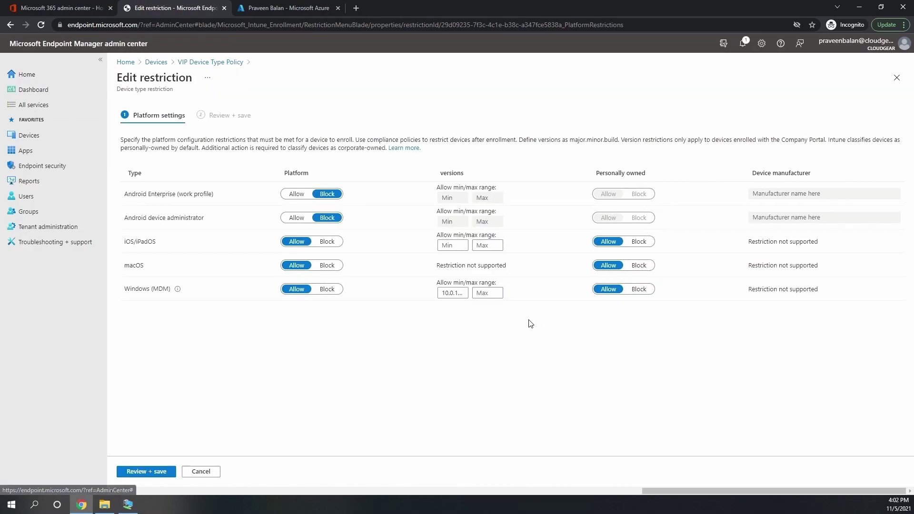
{"action": "left_click", "coordinate": [465, 293]}
{"action": "double_click", "coordinate": [465, 292]}
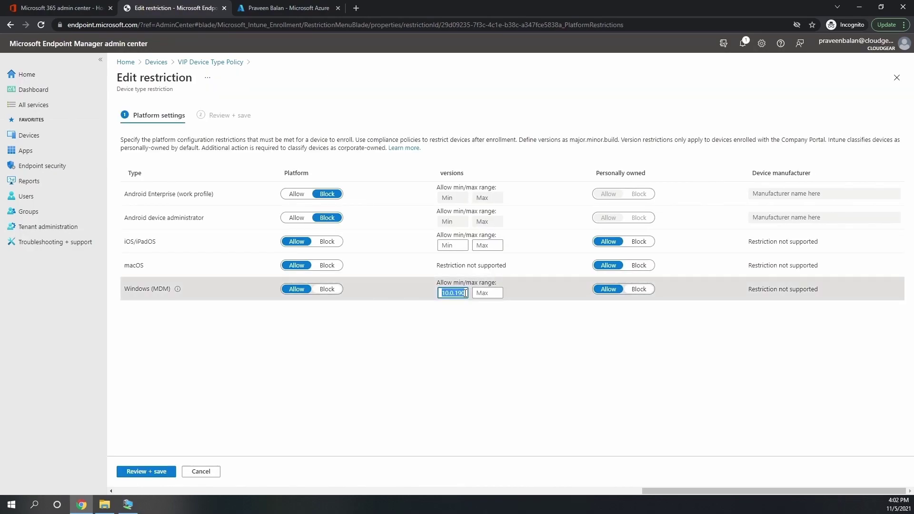
{"action": "key", "text": "BackSpace"}
{"action": "left_click", "coordinate": [491, 375]}
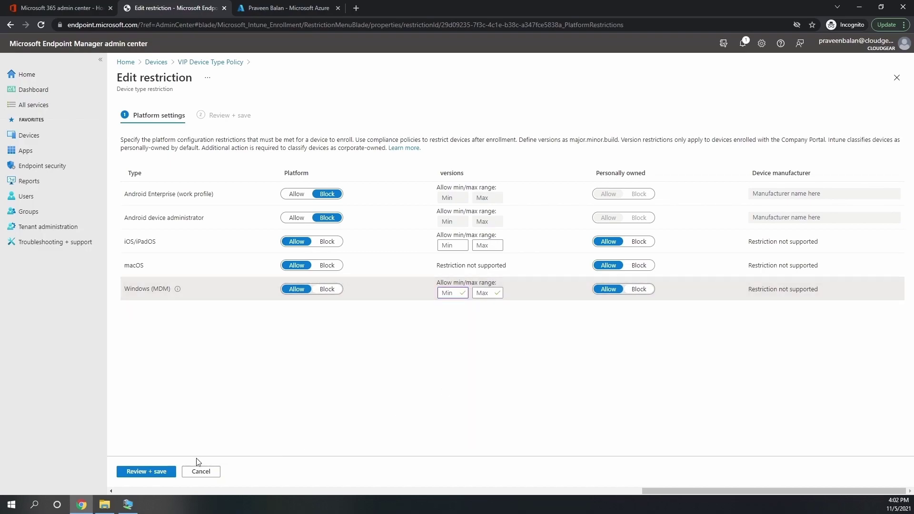
{"action": "left_click", "coordinate": [145, 472]}
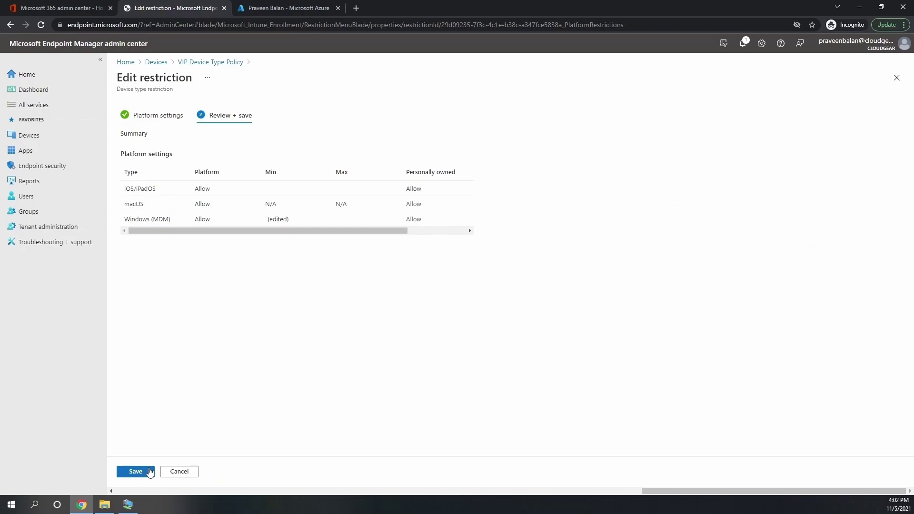
{"action": "left_click", "coordinate": [146, 472]}
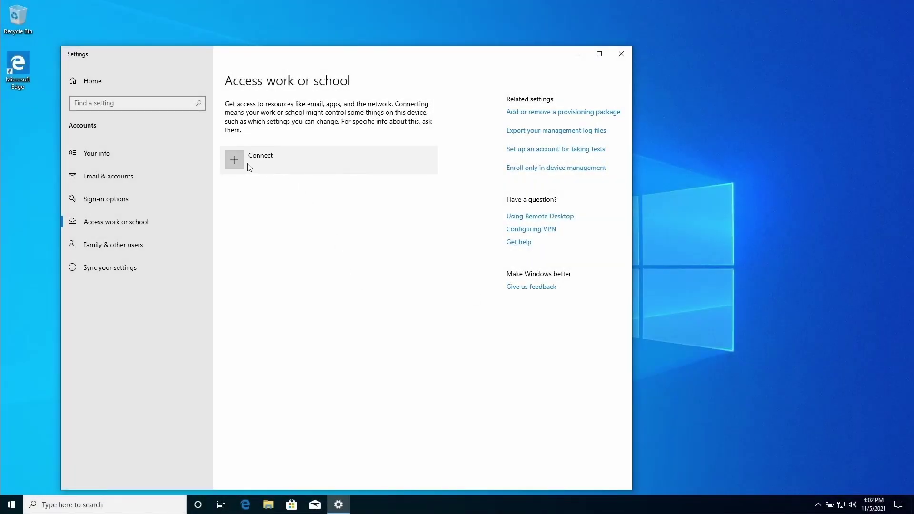
Connect the PC to the work account with its e-mail and password, then dismiss the success message
{"action": "left_click", "coordinate": [249, 166]}
{"action": "key", "text": "ctrl+v"}
{"action": "key", "text": "Return"}
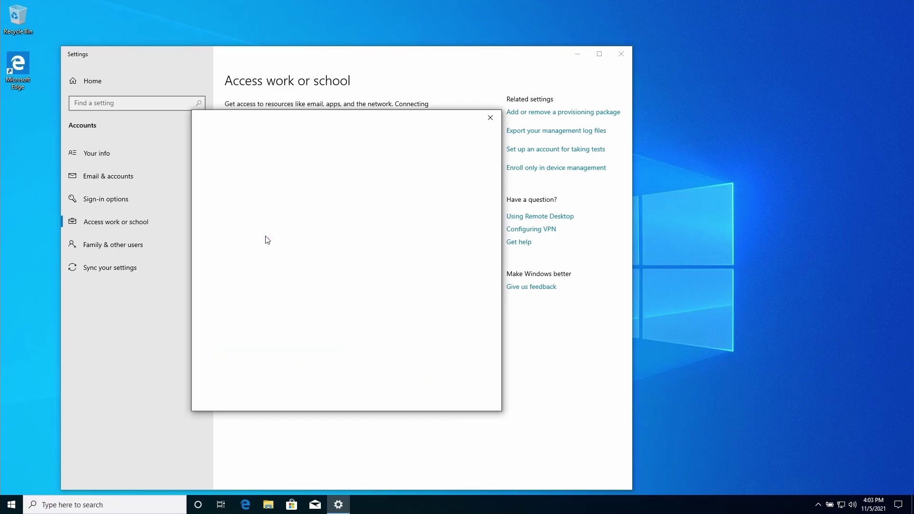
{"action": "key", "text": "ctrl+v"}
{"action": "key", "text": "Return"}
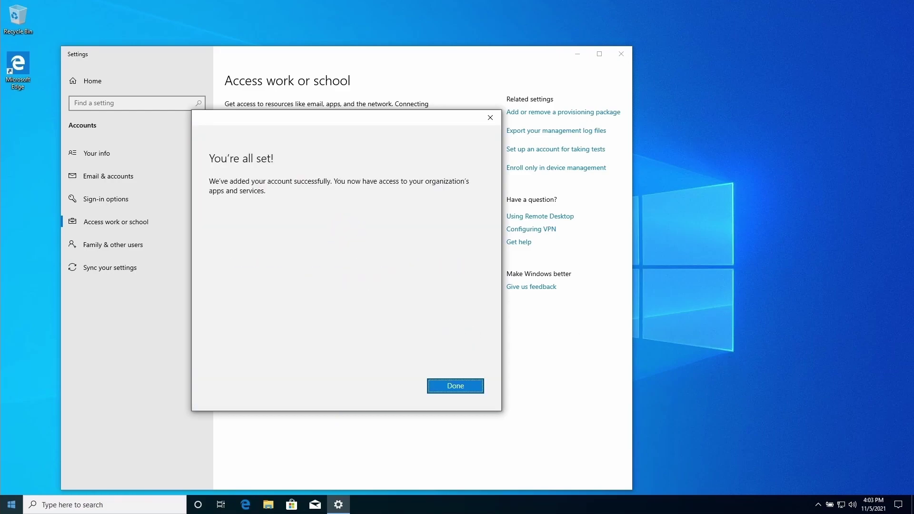
{"action": "key", "text": "Return"}
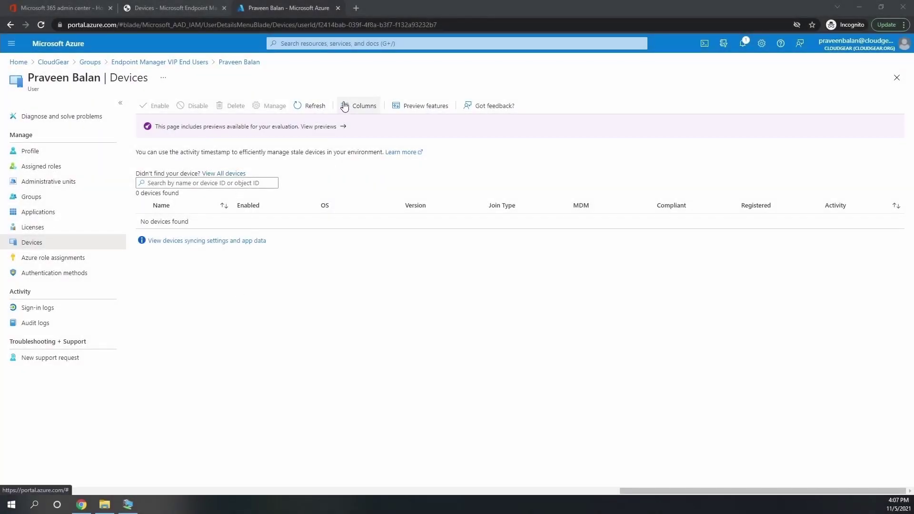
Refresh the user's Azure devices and Intune Windows devices lists to show DESKTOP-EGPUC00
{"action": "left_click", "coordinate": [310, 109]}
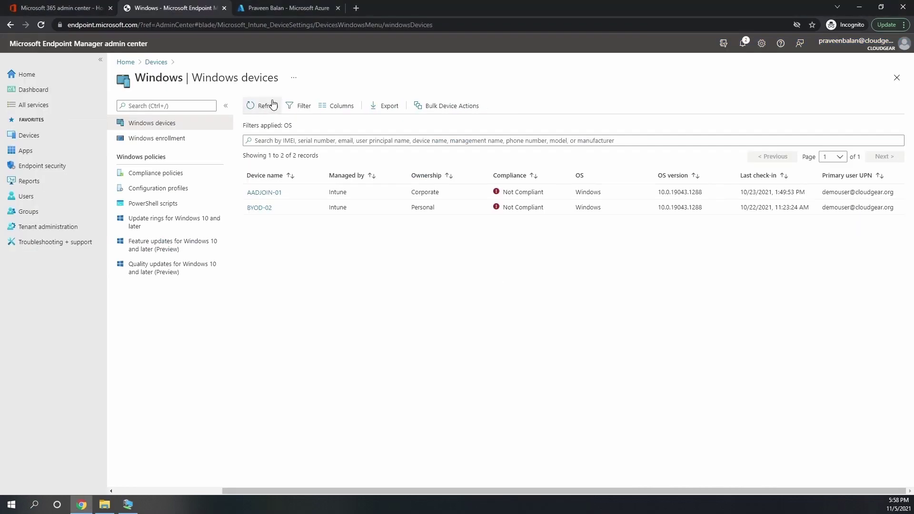
{"action": "left_click", "coordinate": [273, 105]}
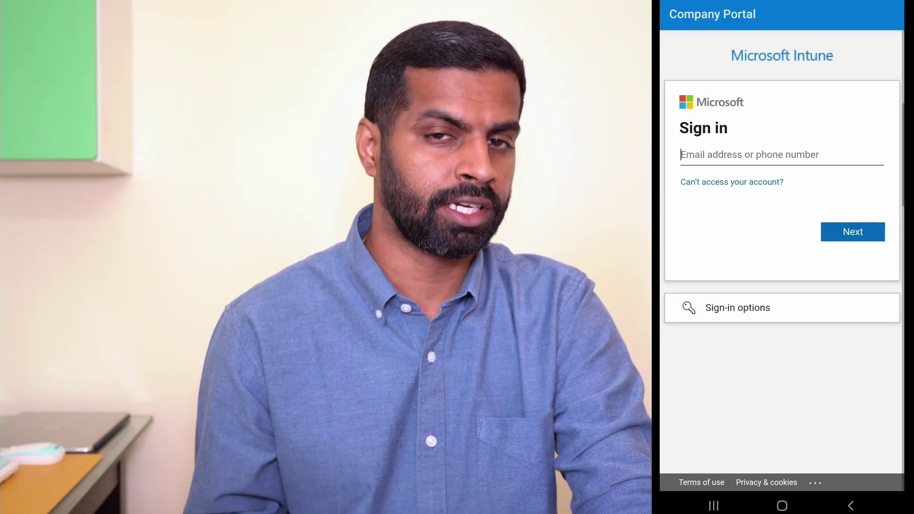
Enter the work account e-mail in Company Portal and continue
{"action": "left_click", "coordinate": [782, 154]}
{"action": "left_click", "coordinate": [852, 232]}
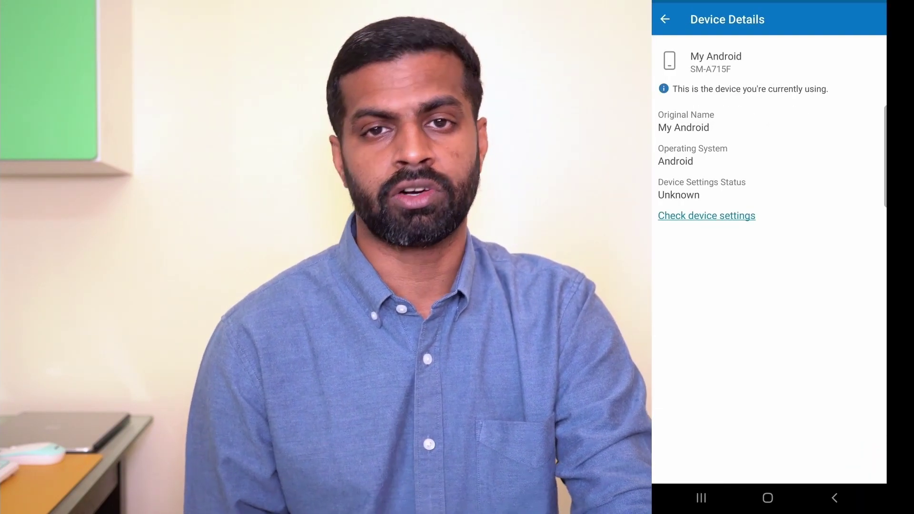
Check device settings, then save the policy allowing Android Enterprise (work profile) enrollment
{"action": "left_click", "coordinate": [706, 216]}
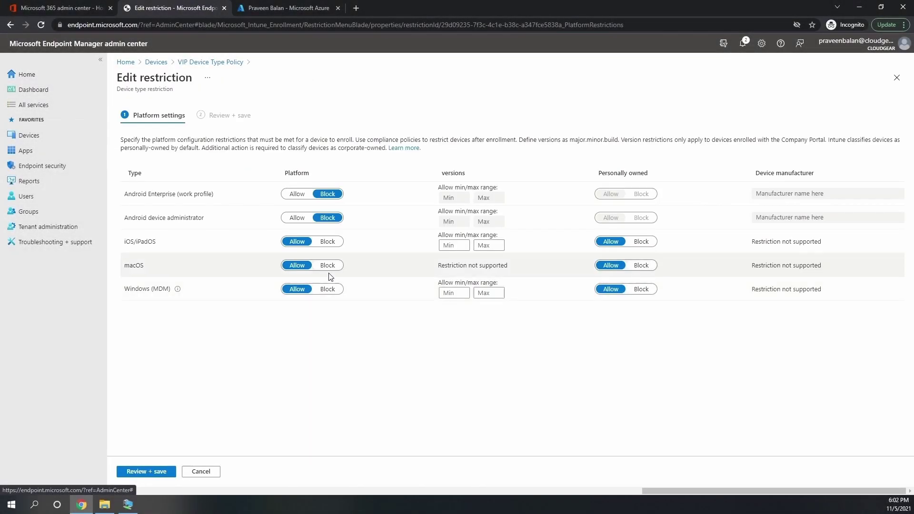
{"action": "left_click", "coordinate": [151, 472]}
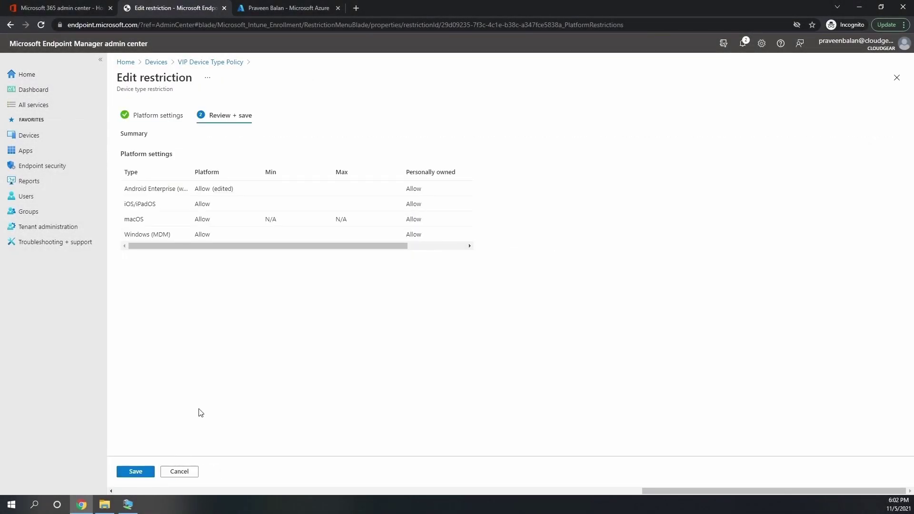
{"action": "left_click", "coordinate": [136, 472]}
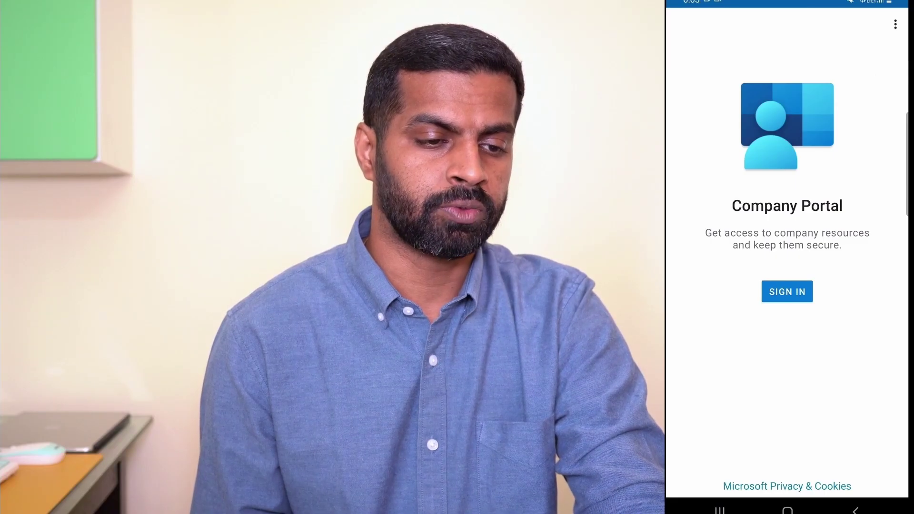
Sign in to Company Portal again with the work account e-mail and password
{"action": "left_click", "coordinate": [786, 292]}
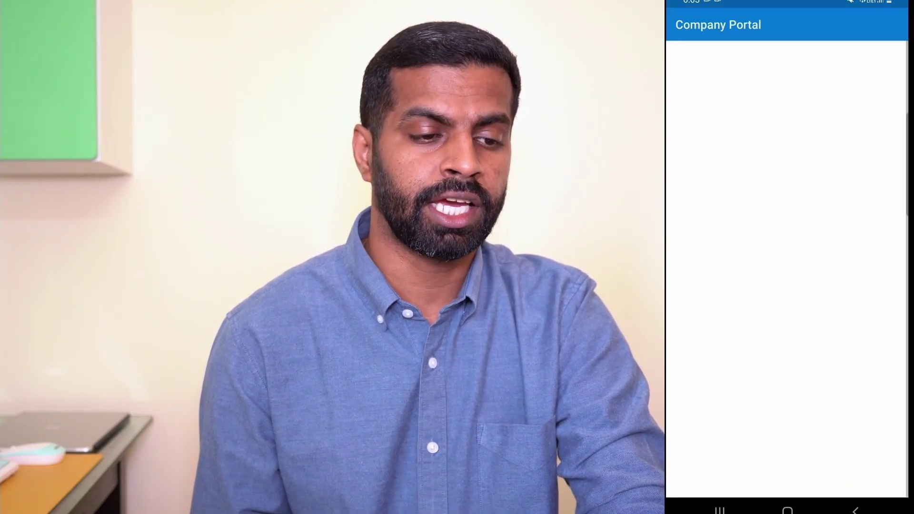
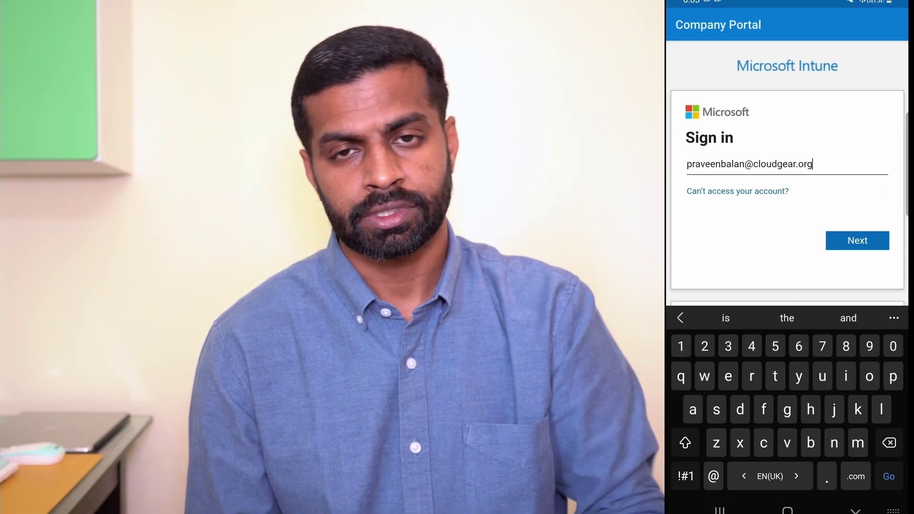
{"action": "key", "text": "Return"}
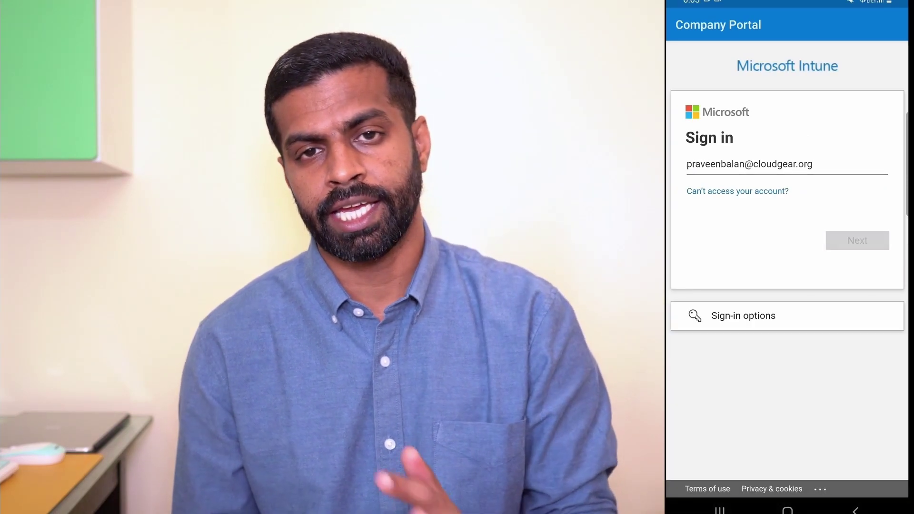
{"action": "type", "text": "•••••••••••••2"}
{"action": "key", "text": "Return"}
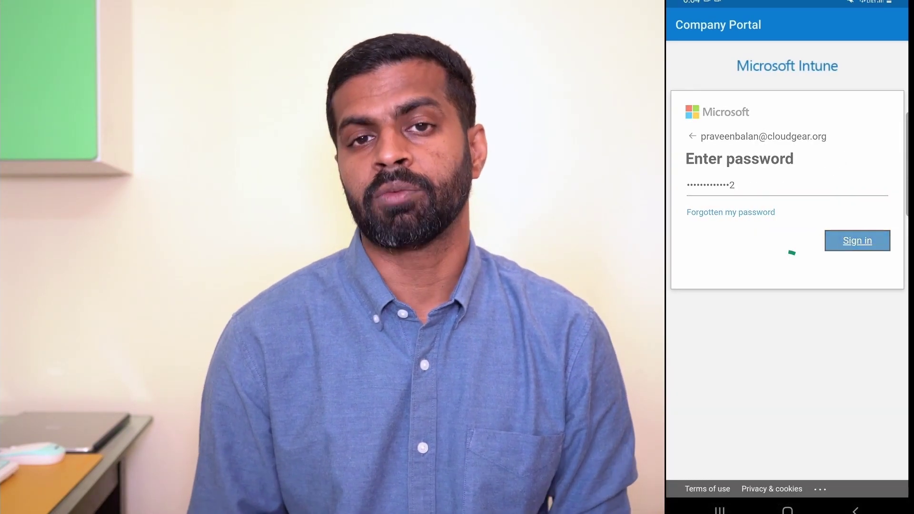